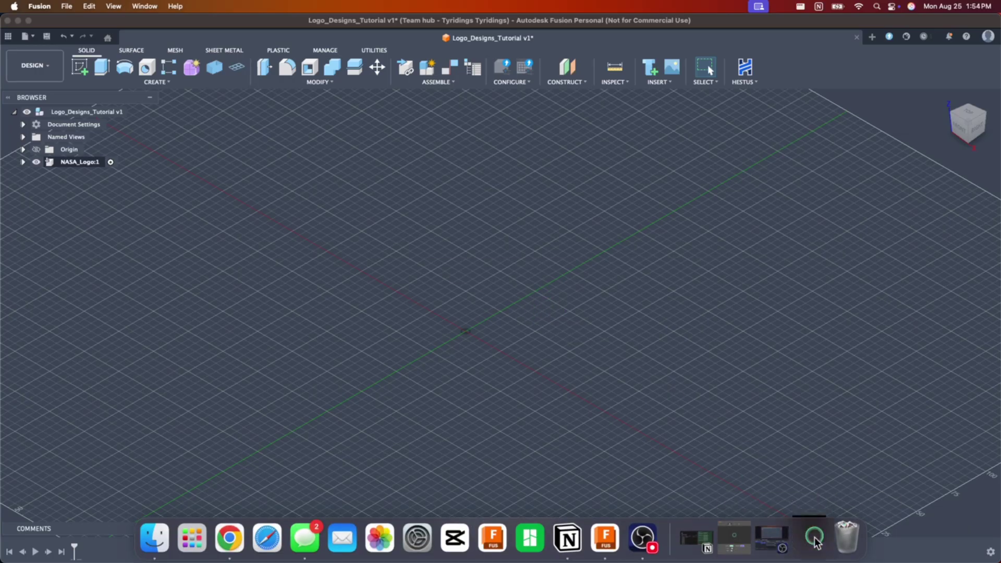
Step: Switch to Chrome and search Google Images for "nasa worm logo" in a new browser tab
{"action": "left_click", "coordinate": [816, 542]}
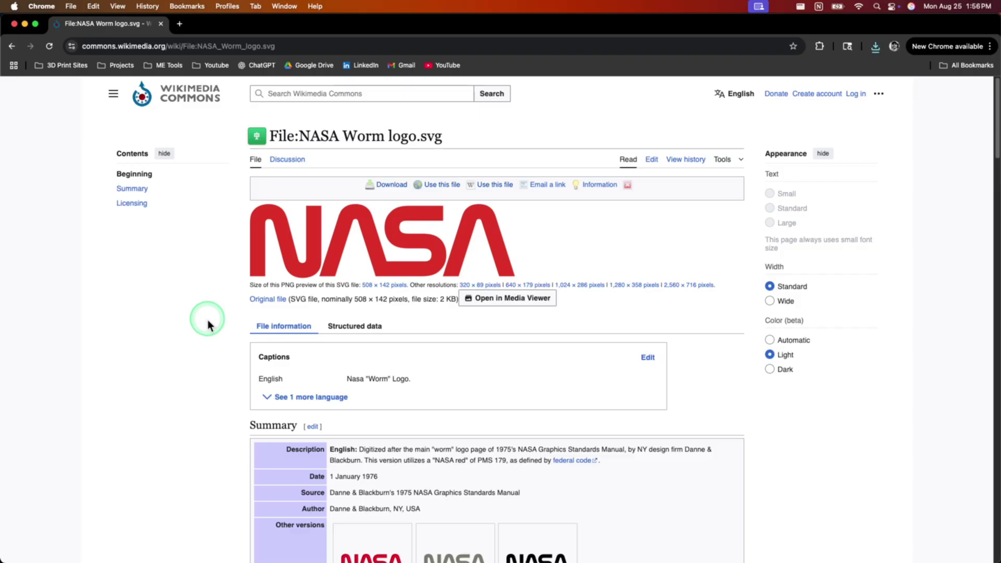
{"action": "left_click", "coordinate": [179, 24]}
{"action": "type", "text": "nasa "}
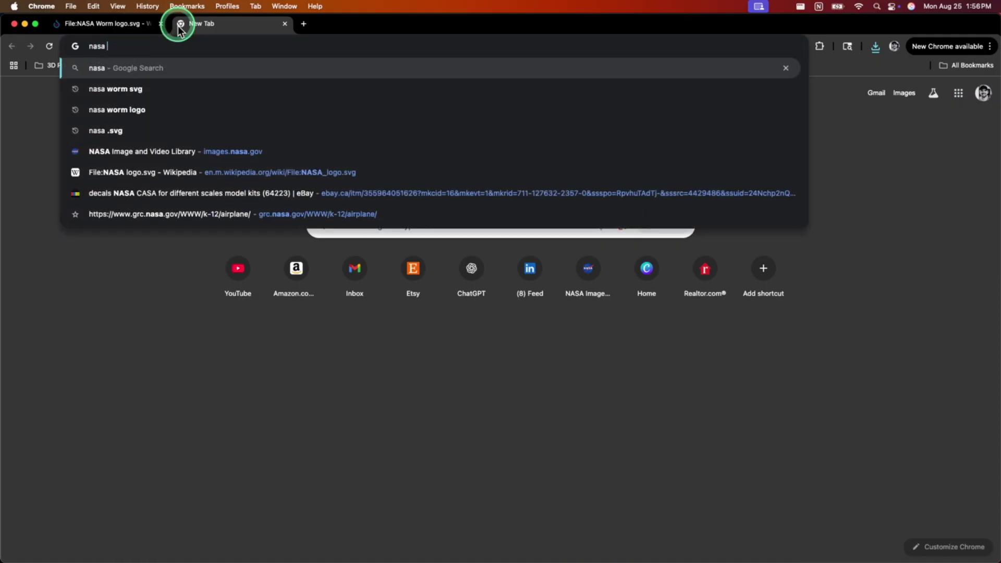
{"action": "type", "text": "worm logo"}
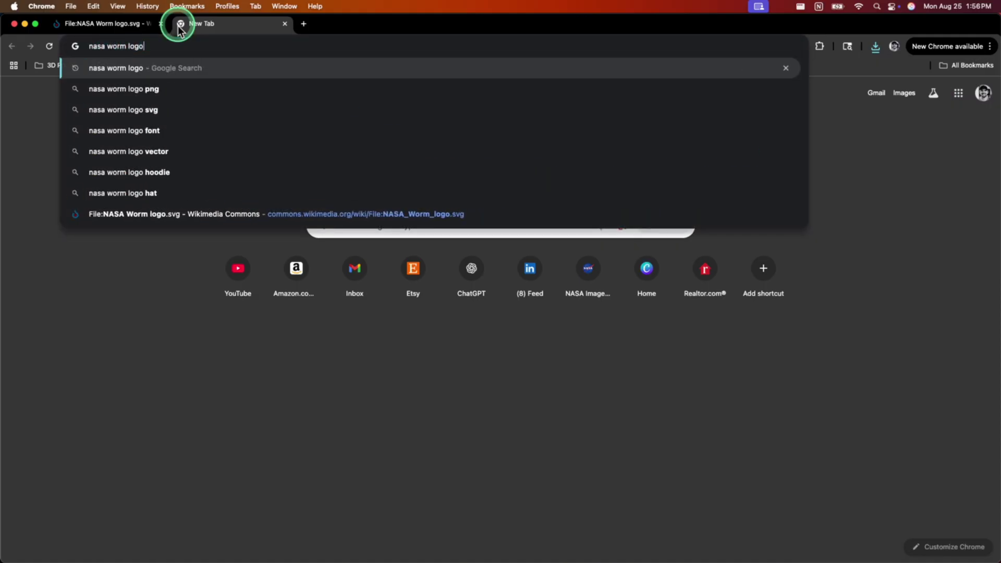
{"action": "key", "text": "Return"}
{"action": "left_click", "coordinate": [193, 136]}
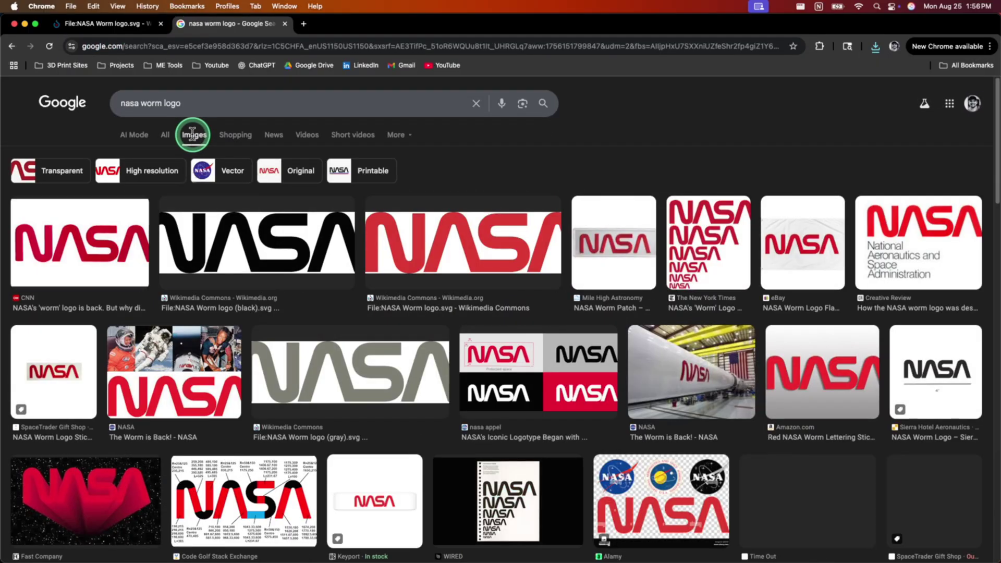
Step: Save the red NASA worm logo image from CNN to the Downloads folder as "nasa_worm_png"
{"action": "left_click", "coordinate": [78, 242]}
{"action": "right_click", "coordinate": [755, 339]}
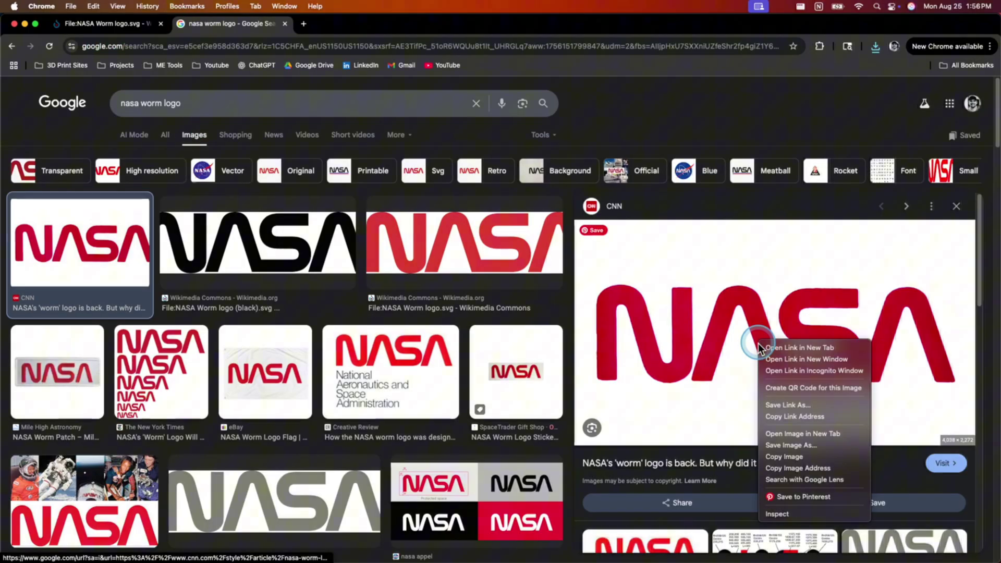
{"action": "left_click", "coordinate": [800, 447]}
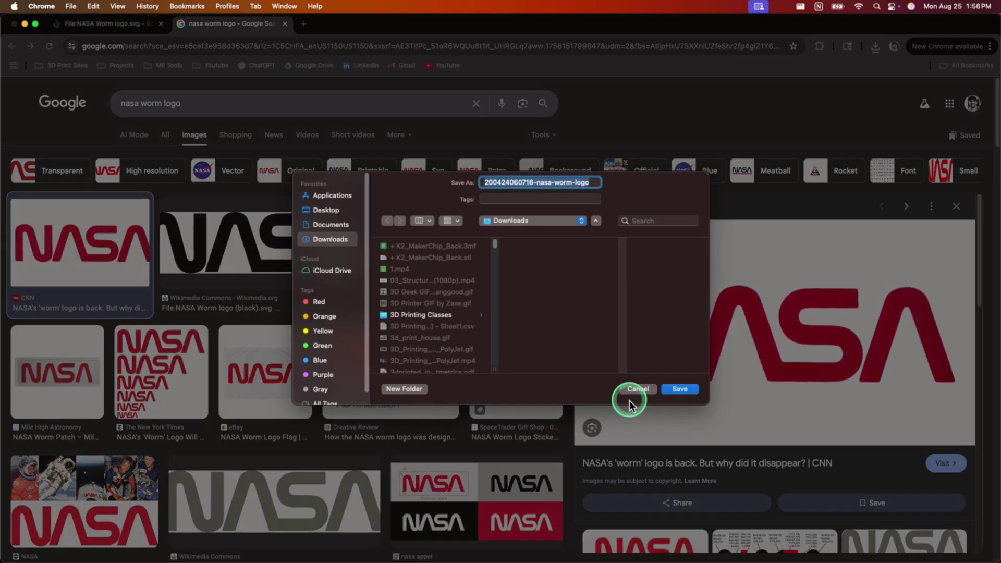
{"action": "type", "text": "nasa_worm_pn"}
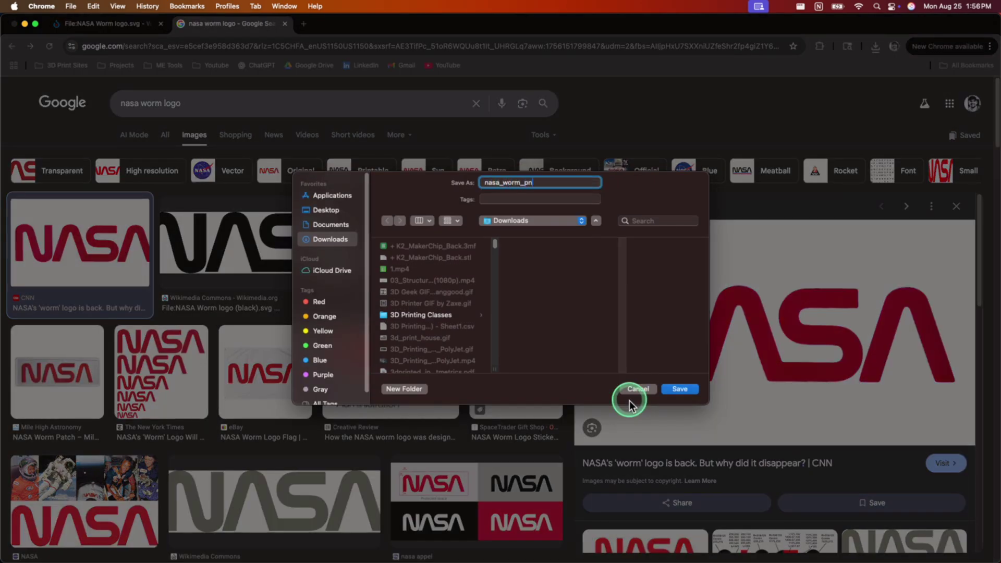
{"action": "left_click", "coordinate": [637, 389]}
Step: Open the website pngtosvg.com in the current browser tab
{"action": "left_click", "coordinate": [311, 45]}
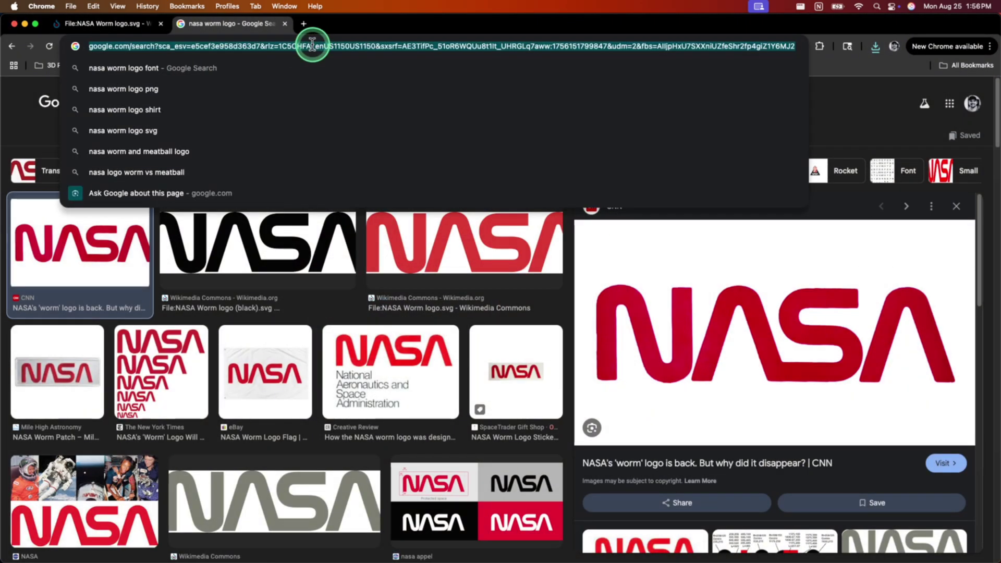
{"action": "type", "text": "pngtosvg.com"}
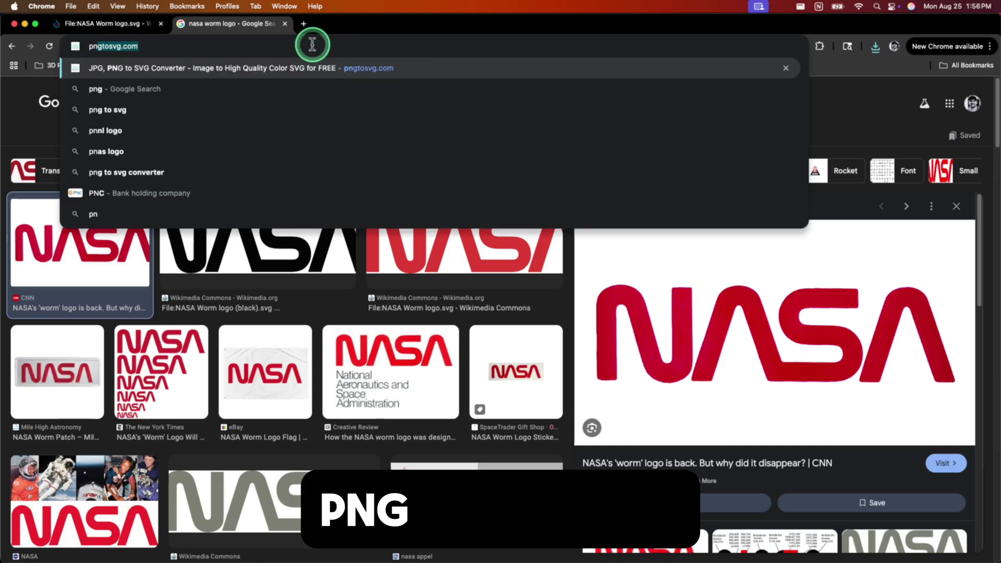
{"action": "key", "text": "Return"}
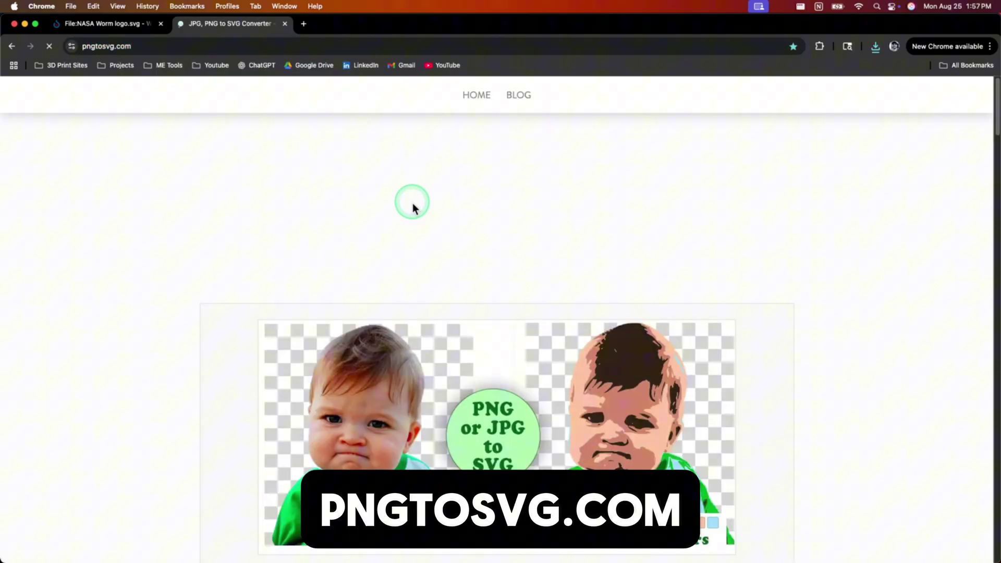
Step: Upload nasa_worm_png.jpg from Downloads to the Image to Vector converter
{"action": "scroll", "coordinate": [413, 203], "scroll_direction": "down", "scroll_amount": 10}
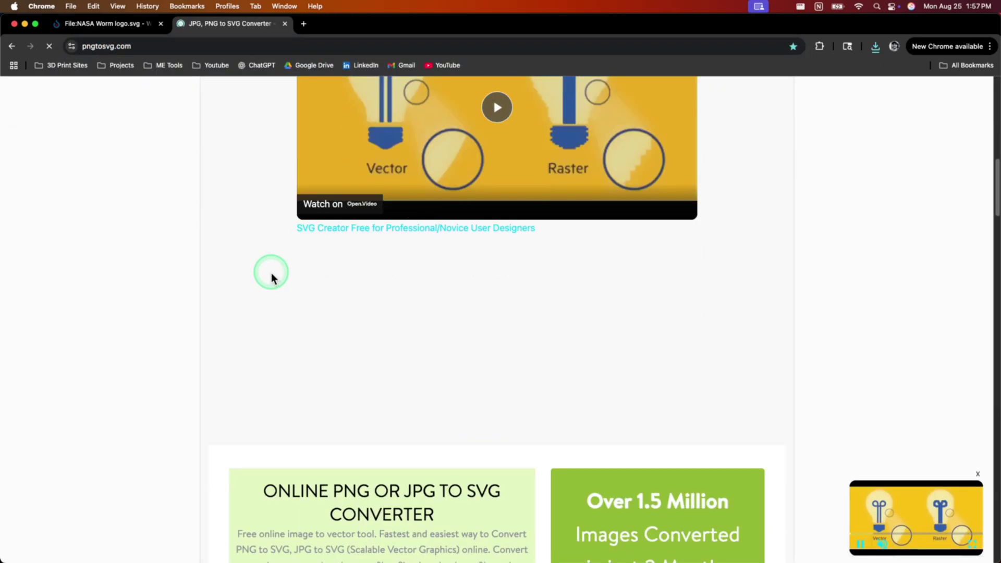
{"action": "scroll", "coordinate": [271, 273], "scroll_direction": "down", "scroll_amount": 8}
{"action": "scroll", "coordinate": [213, 284], "scroll_direction": "down", "scroll_amount": 7}
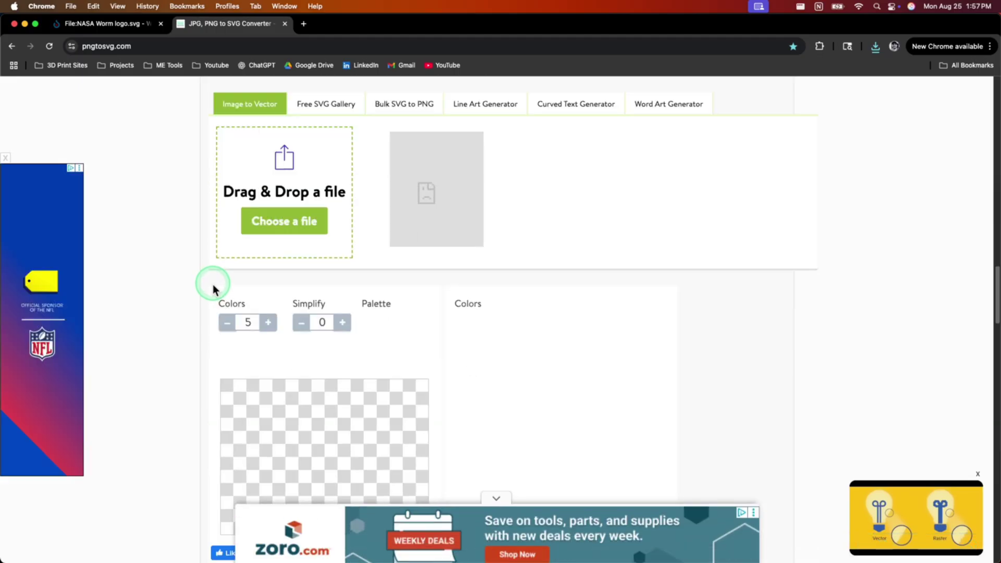
{"action": "left_click", "coordinate": [299, 218]}
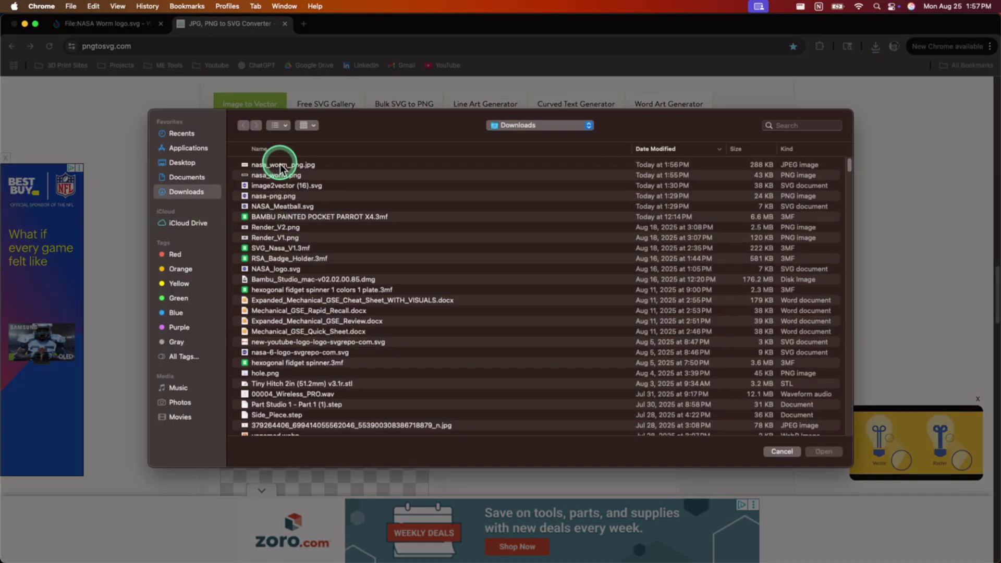
{"action": "left_click", "coordinate": [276, 165]}
{"action": "left_click", "coordinate": [823, 451]}
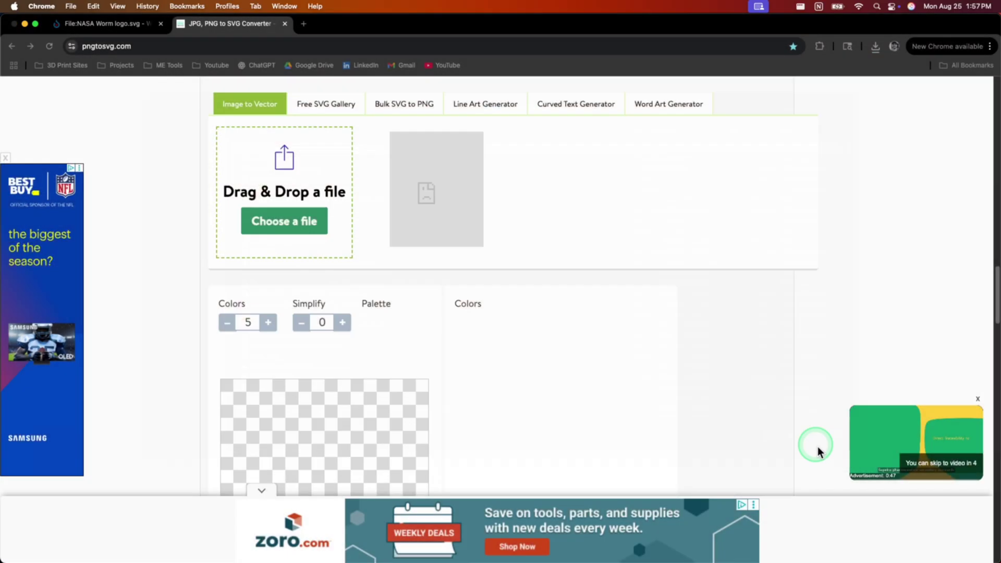
Step: Generate a vector of the NASA logo with Colors reduced to 1 and download the SVG
{"action": "scroll", "coordinate": [435, 285], "scroll_direction": "down", "scroll_amount": 2}
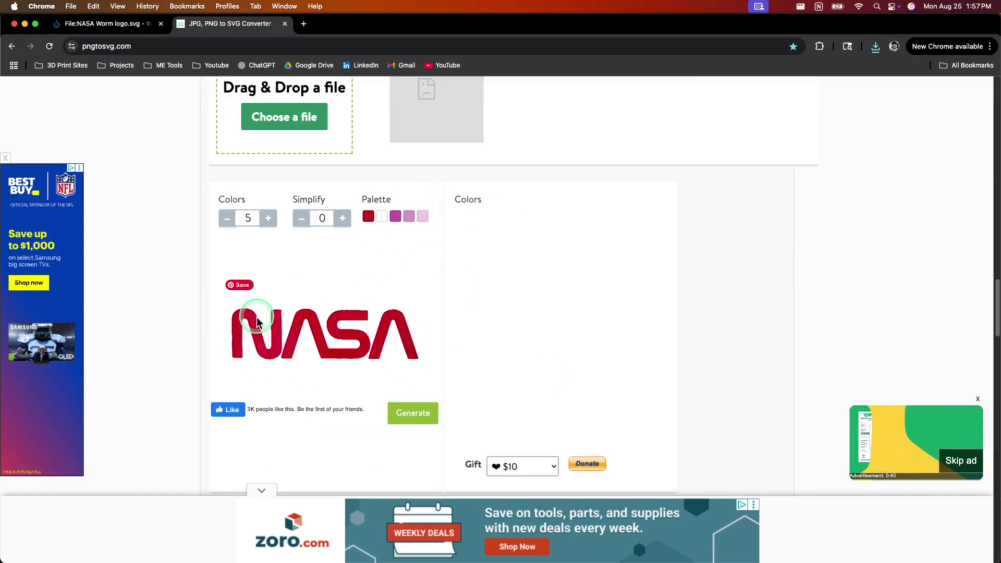
{"action": "left_click", "coordinate": [227, 219]}
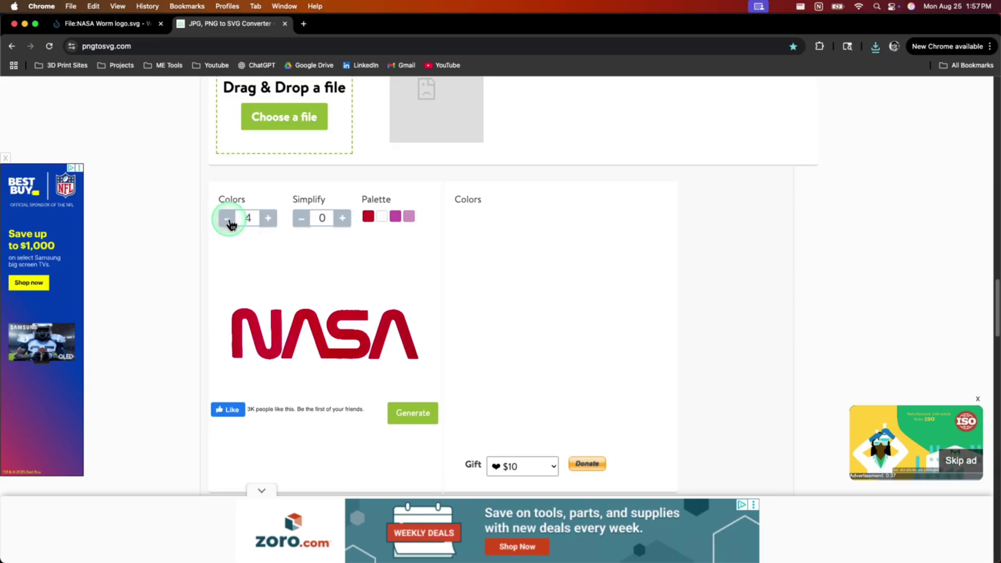
{"action": "left_click", "coordinate": [226, 227]}
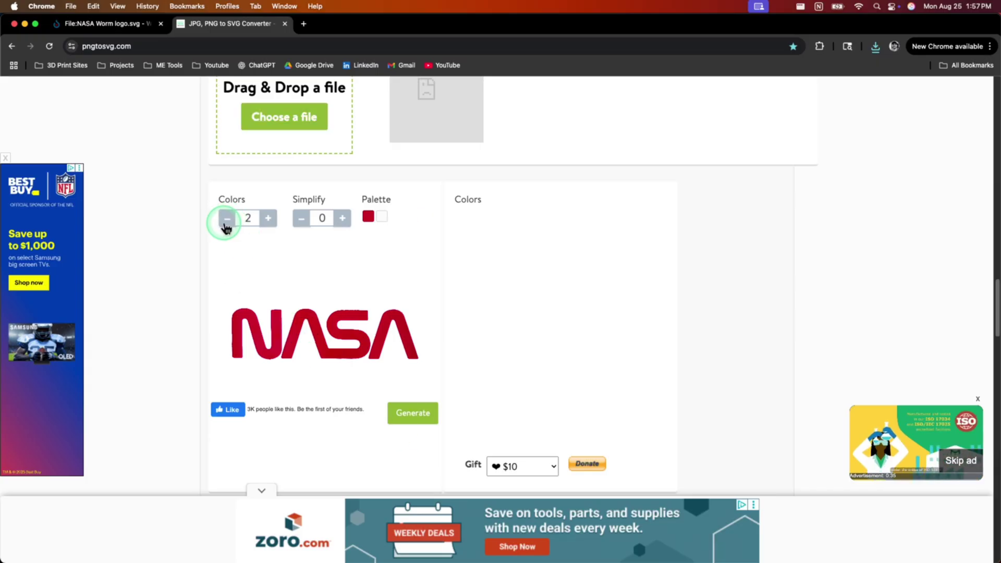
{"action": "left_click", "coordinate": [410, 413]}
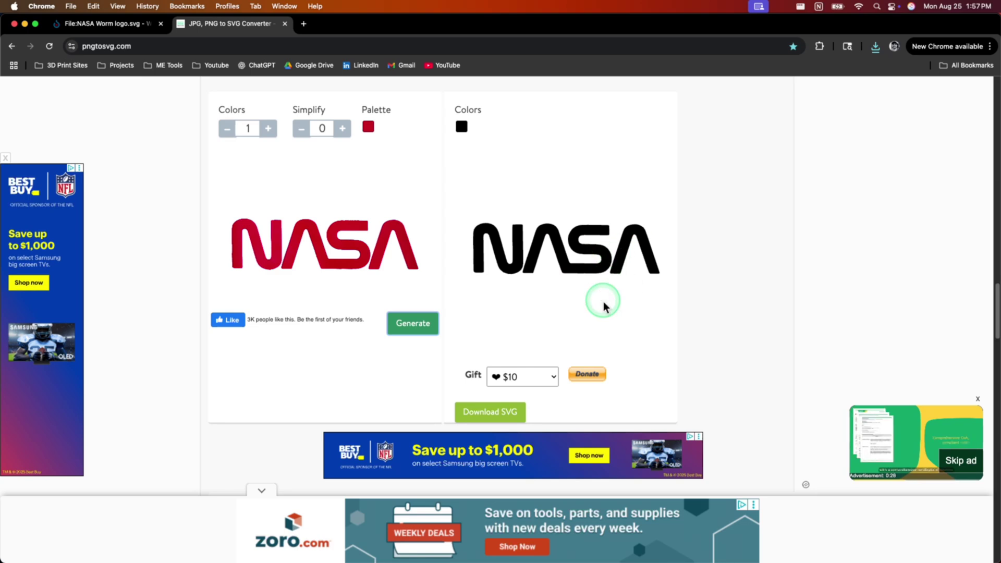
{"action": "left_click", "coordinate": [504, 418]}
Step: Switch to Fusion and start a new sketch on the horizontal XY plane
{"action": "mouse_move", "coordinate": [793, 76]}
{"action": "left_mouse_down"}
{"action": "mouse_move", "coordinate": [748, 557]}
{"action": "mouse_move", "coordinate": [715, 538]}
{"action": "mouse_move", "coordinate": [548, 537]}
{"action": "mouse_move", "coordinate": [686, 533]}
{"action": "mouse_move", "coordinate": [625, 537]}
{"action": "mouse_move", "coordinate": [510, 380]}
{"action": "mouse_move", "coordinate": [506, 350]}
{"action": "left_mouse_up"}
{"action": "scroll", "coordinate": [506, 351], "scroll_direction": "up", "scroll_amount": 3}
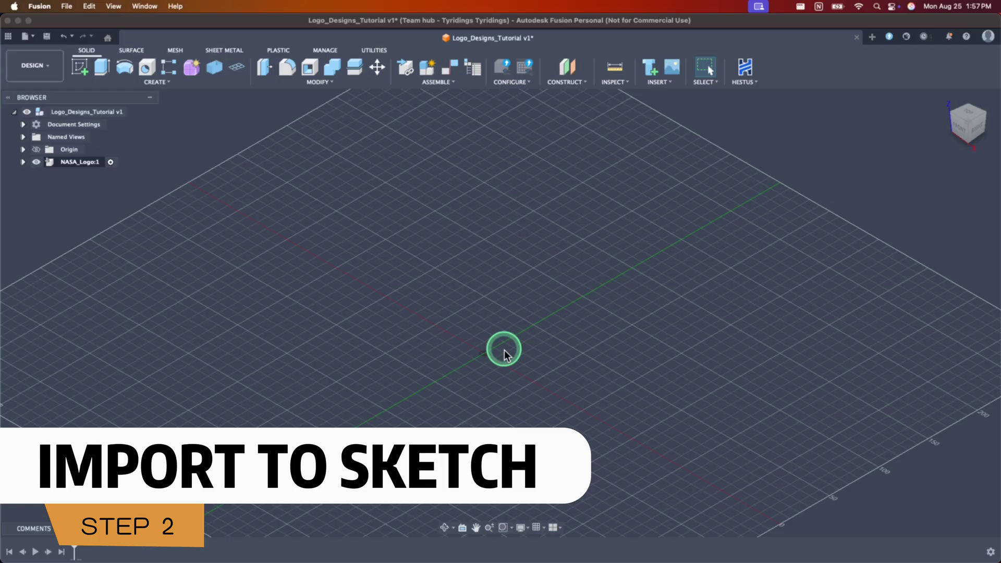
{"action": "left_click_drag", "start_coordinate": [504, 350], "coordinate": [505, 349]}
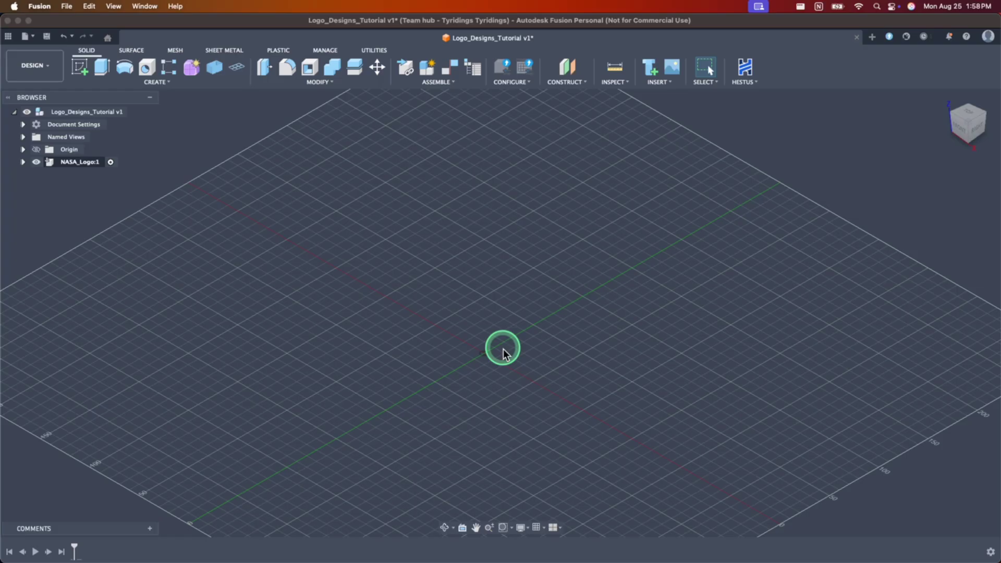
{"action": "left_click", "coordinate": [84, 65]}
{"action": "left_click", "coordinate": [495, 334]}
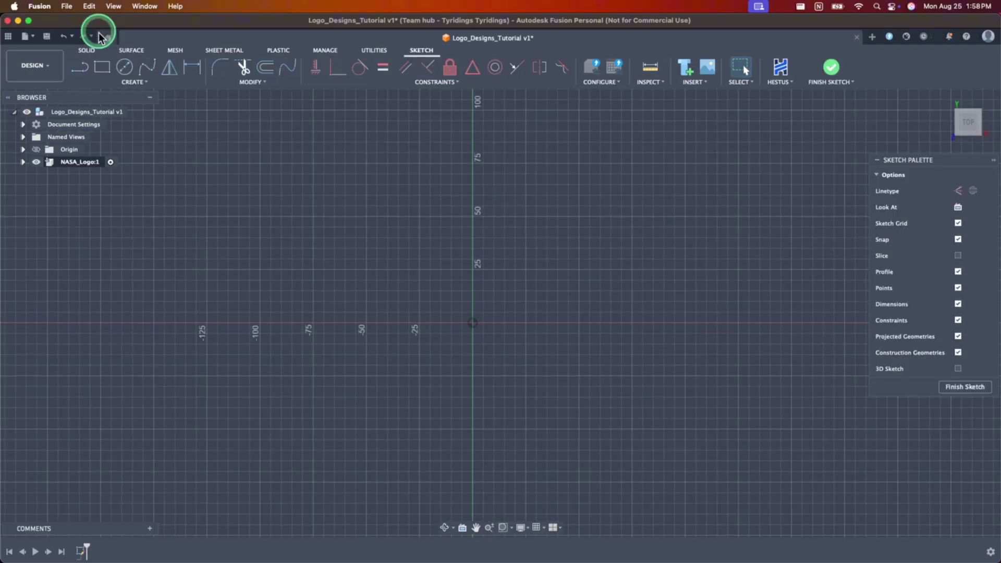
Step: Sketch a center rectangle about 190 mm wide, centered on the origin
{"action": "left_click", "coordinate": [108, 76]}
{"action": "left_click", "coordinate": [128, 82]}
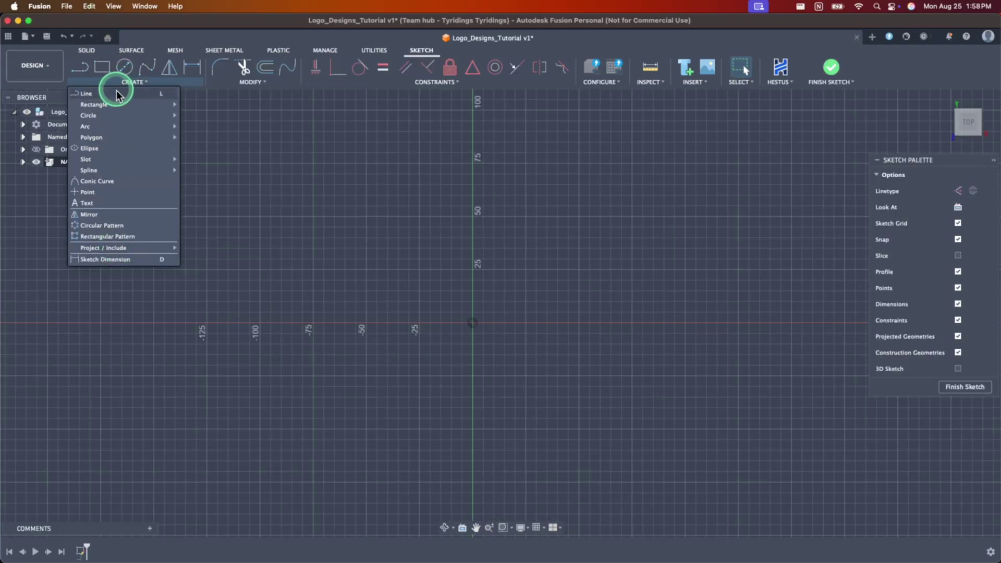
{"action": "mouse_move", "coordinate": [120, 104]}
{"action": "left_click", "coordinate": [214, 126]}
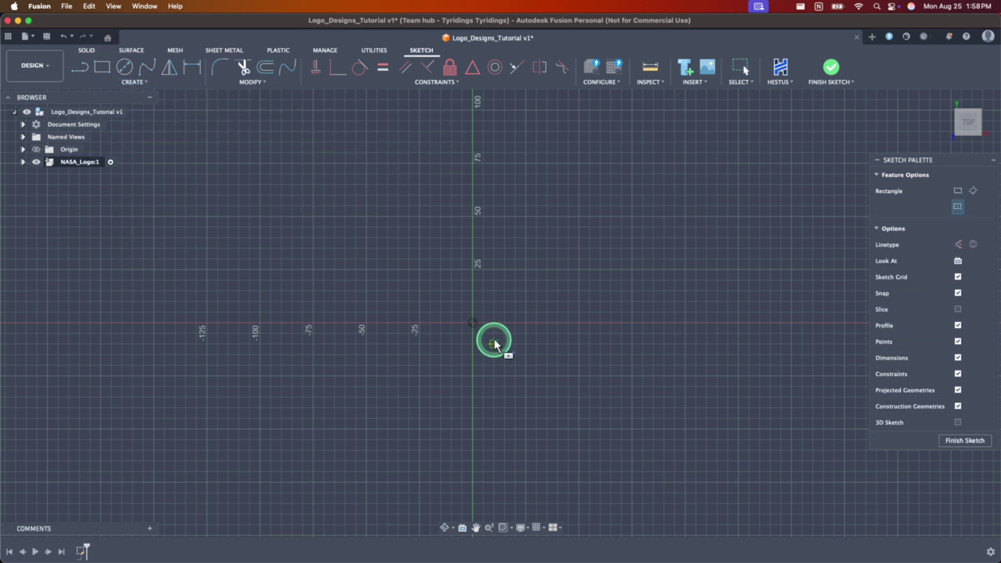
{"action": "left_click", "coordinate": [678, 450]}
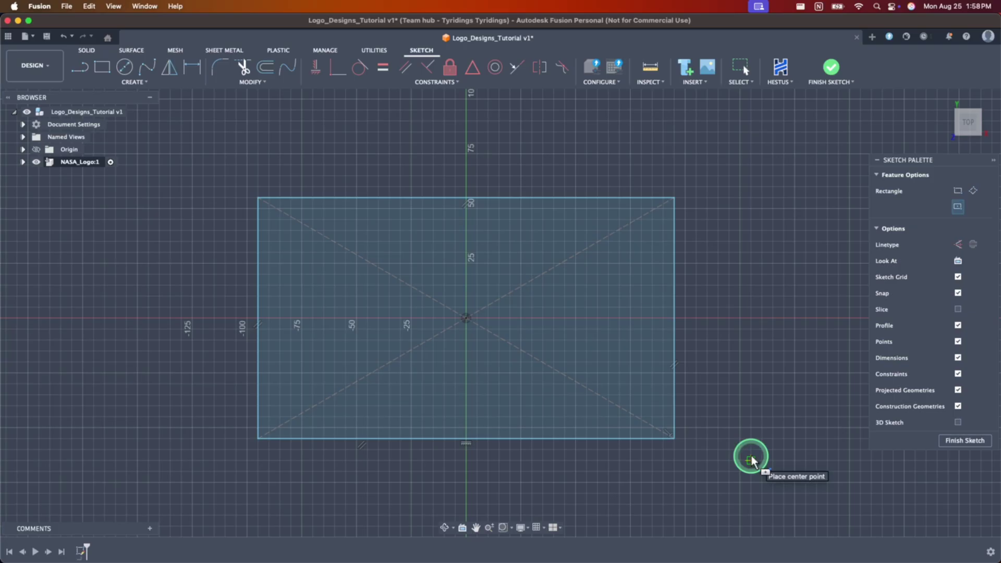
Step: Dimension the rectangle to 180 mm wide and 85 mm high
{"action": "key", "text": "d"}
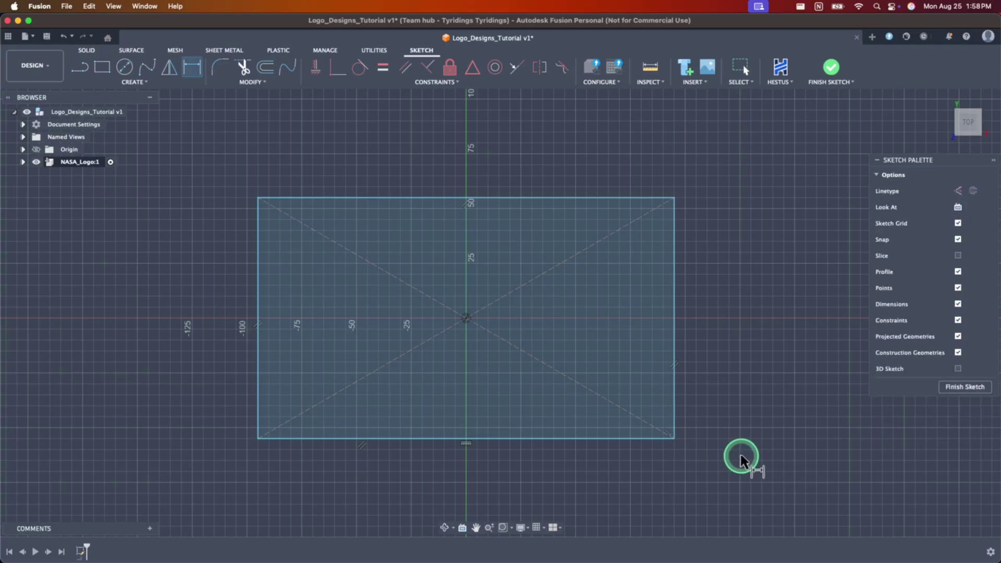
{"action": "left_click", "coordinate": [519, 198]}
{"action": "left_click", "coordinate": [460, 177]}
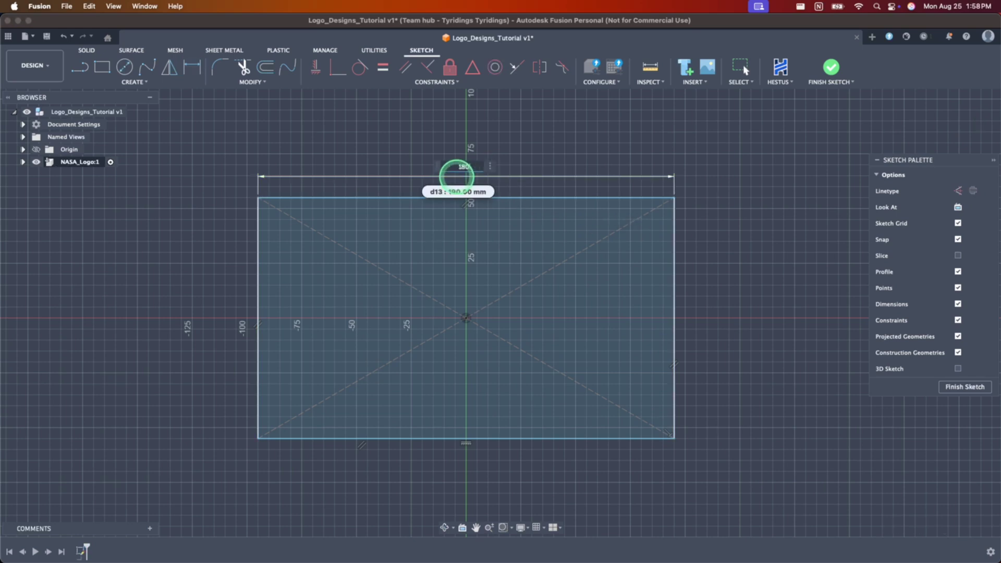
{"action": "type", "text": "180"}
{"action": "key", "text": "Return"}
{"action": "left_click", "coordinate": [665, 326]}
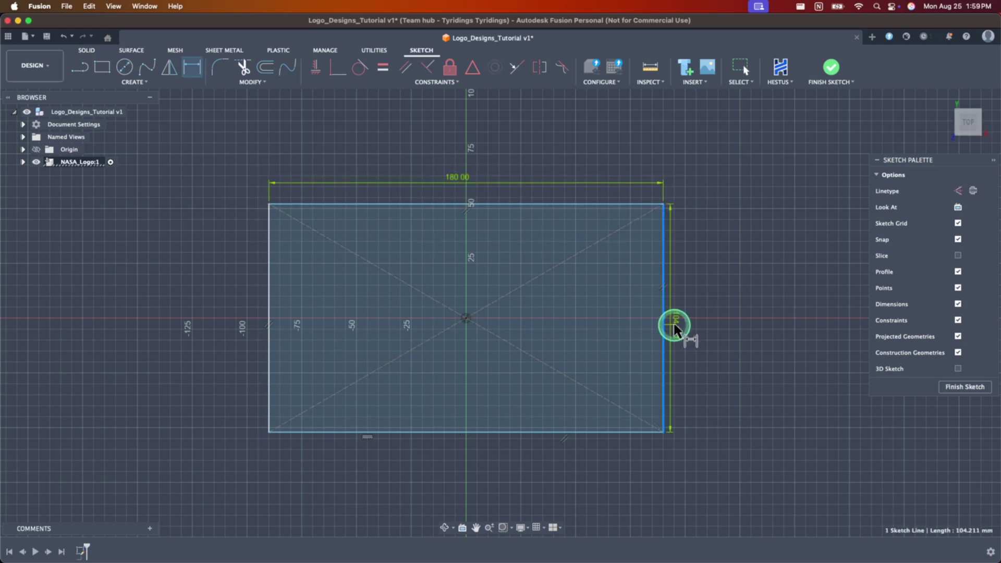
{"action": "left_click", "coordinate": [709, 318]}
{"action": "type", "text": "85"}
{"action": "key", "text": "Return"}
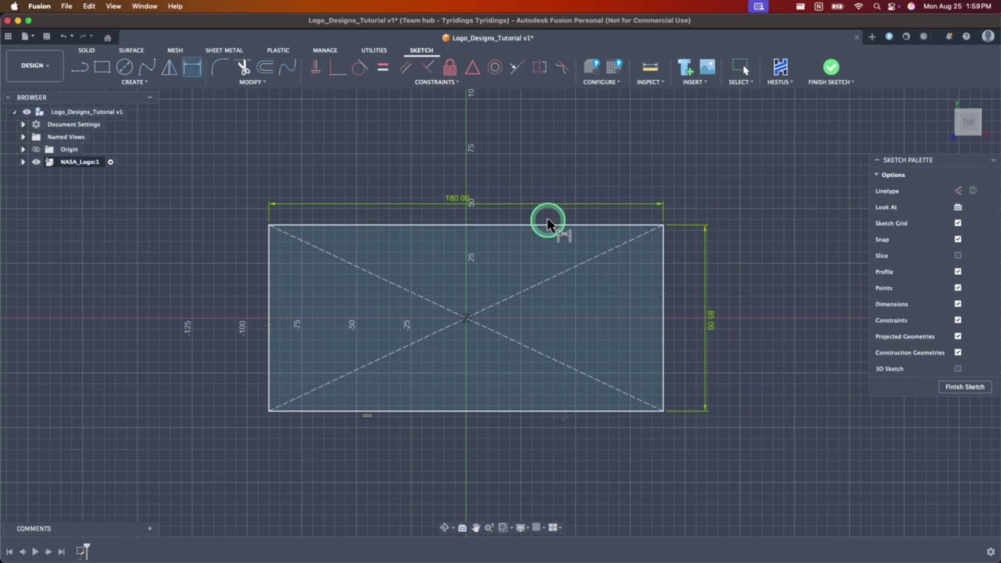
{"action": "scroll", "coordinate": [525, 239], "scroll_direction": "up", "scroll_amount": 3}
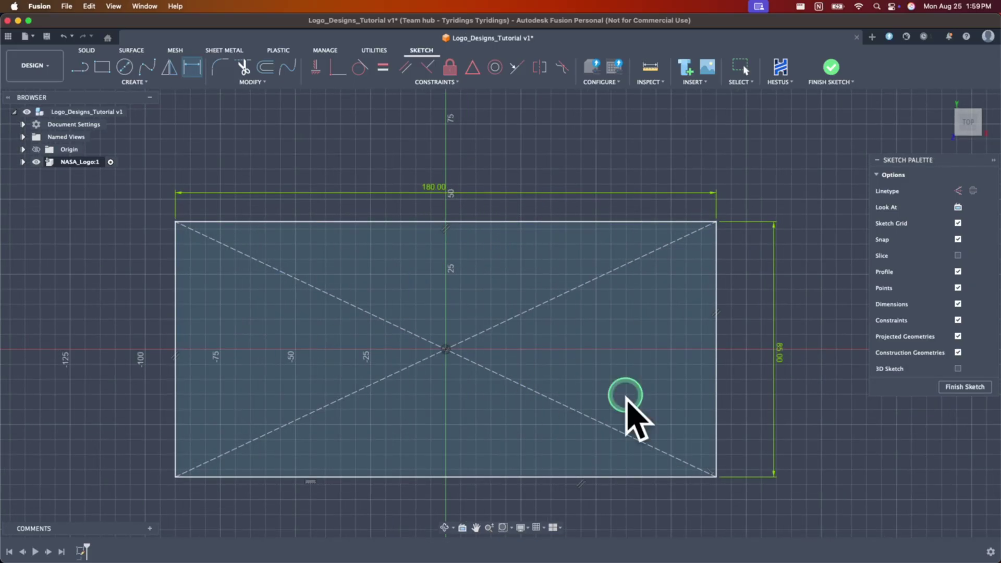
{"action": "scroll", "coordinate": [730, 376], "scroll_direction": "down", "scroll_amount": 3}
{"action": "scroll", "coordinate": [723, 390], "scroll_direction": "up", "scroll_amount": 2}
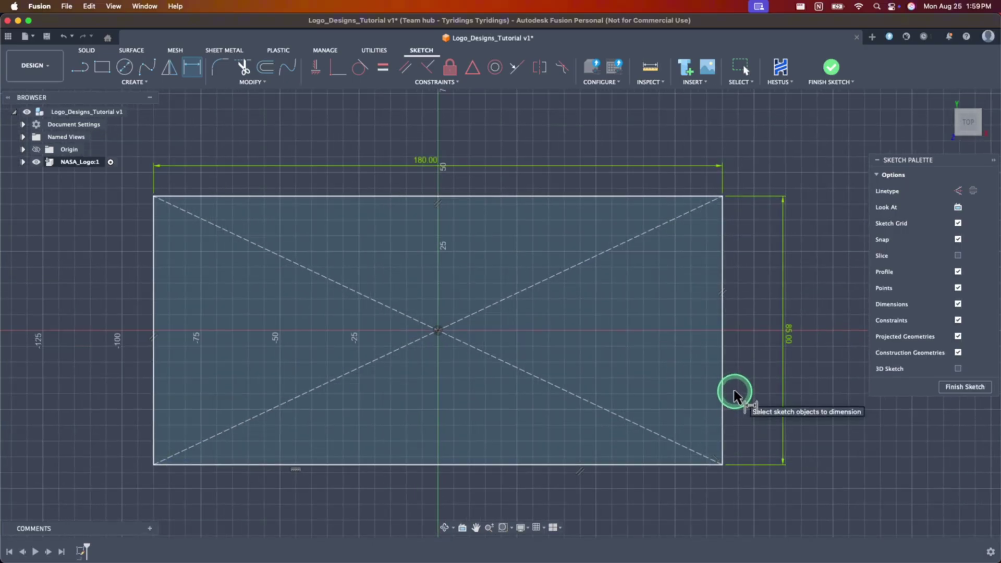
{"action": "key", "text": "Escape"}
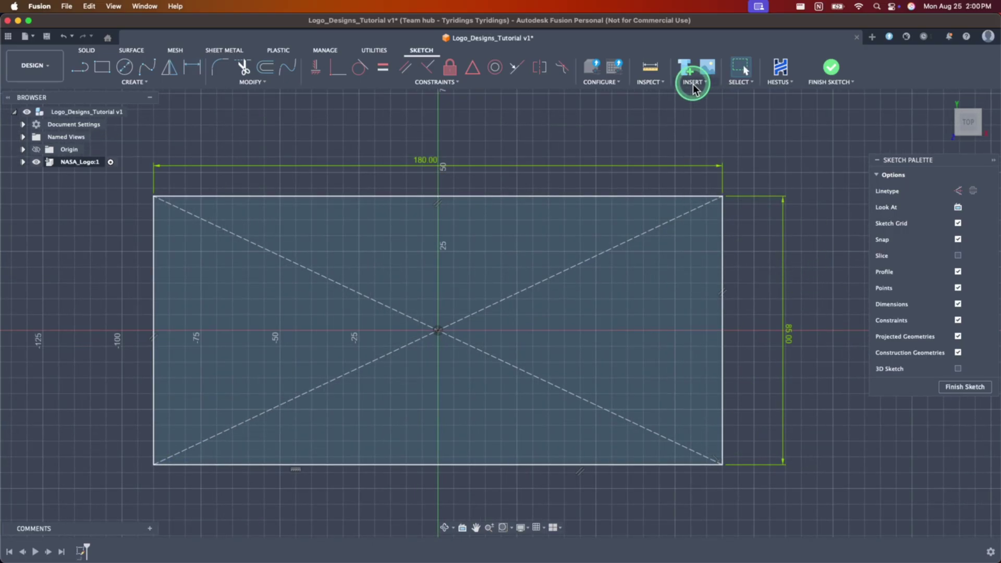
Step: Load image2vector (17).svg from the computer's Downloads folder into the sketch with Insert SVG
{"action": "left_click", "coordinate": [694, 87]}
{"action": "left_click", "coordinate": [699, 139]}
{"action": "left_click", "coordinate": [344, 359]}
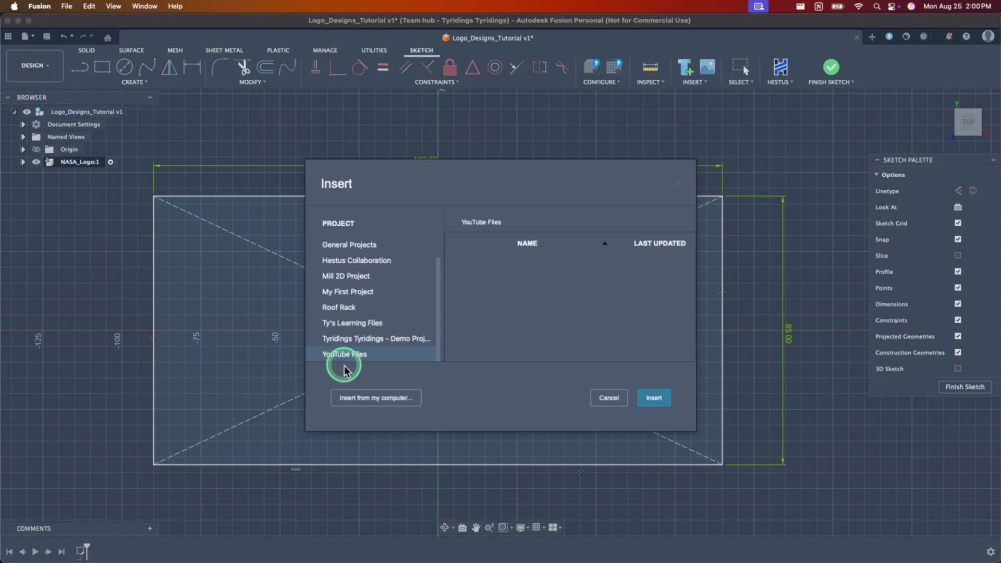
{"action": "left_click", "coordinate": [368, 398]}
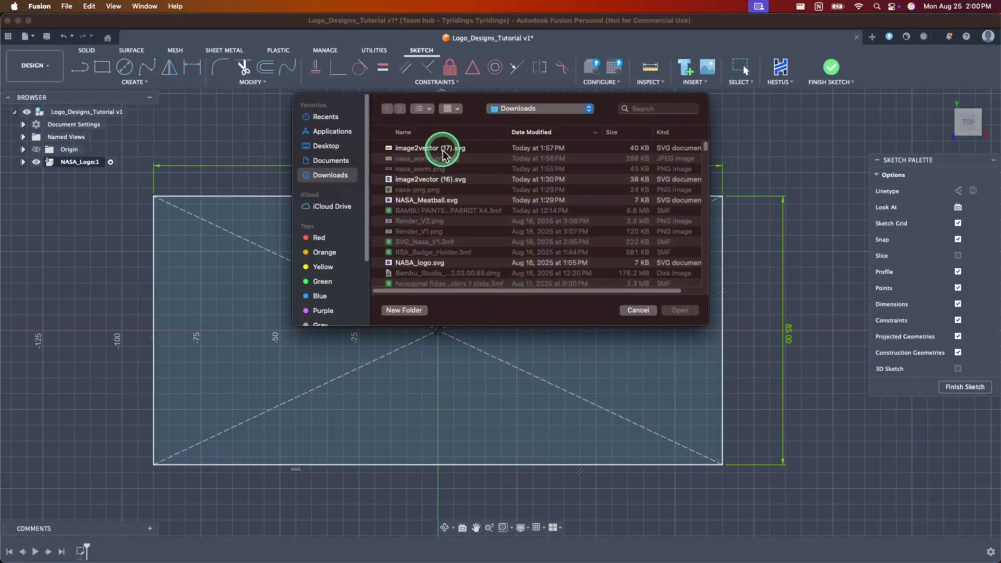
{"action": "left_click", "coordinate": [442, 151]}
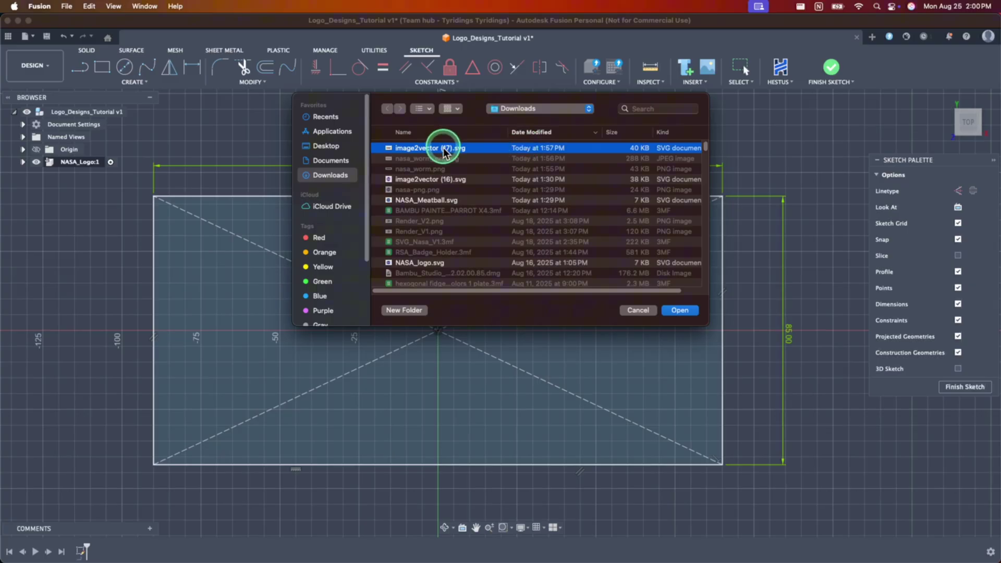
{"action": "left_click", "coordinate": [679, 309]}
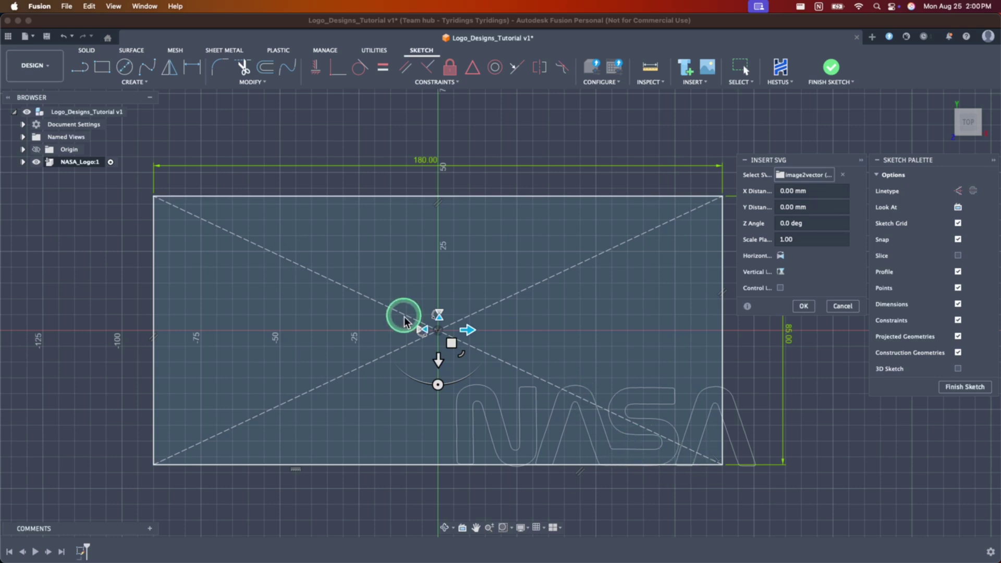
Step: Move the SVG logo about -94.4 mm in X and -54.9 mm in Y, scale it to about 1.777, and accept the insert
{"action": "mouse_move", "coordinate": [452, 344]}
{"action": "left_mouse_down"}
{"action": "mouse_move", "coordinate": [165, 203]}
{"action": "mouse_move", "coordinate": [152, 170]}
{"action": "left_mouse_up"}
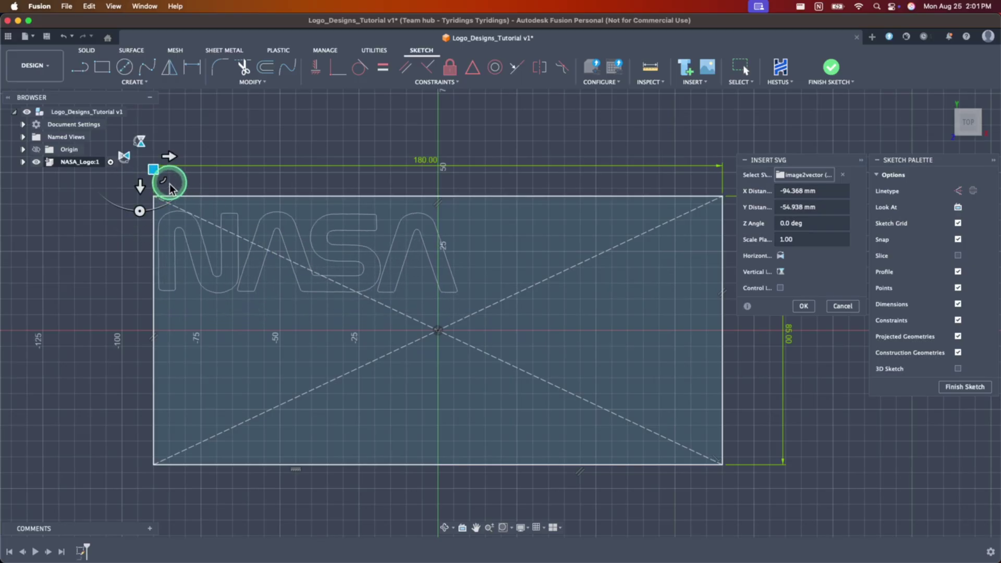
{"action": "left_click_drag", "start_coordinate": [164, 184], "coordinate": [183, 193]}
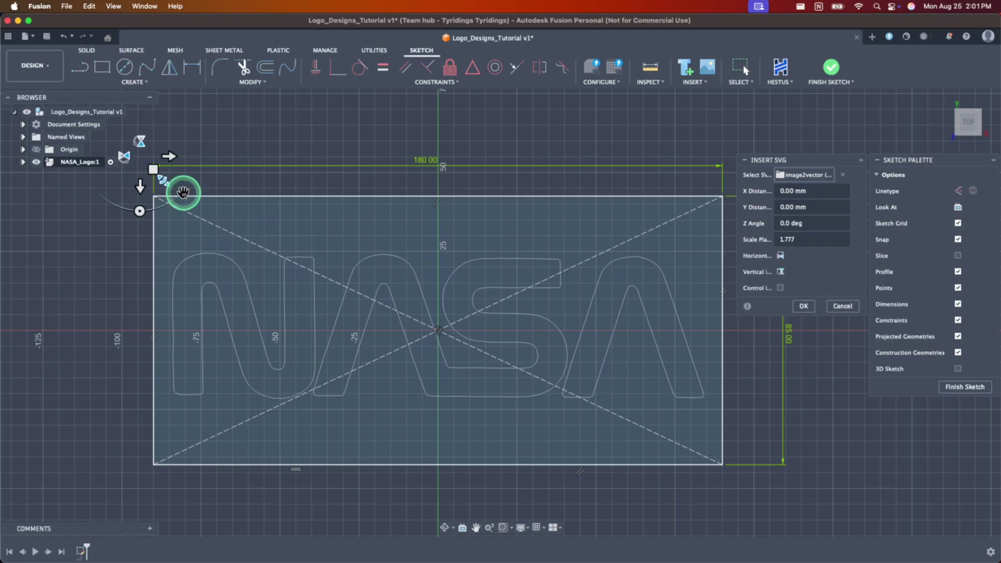
{"action": "left_click", "coordinate": [803, 306]}
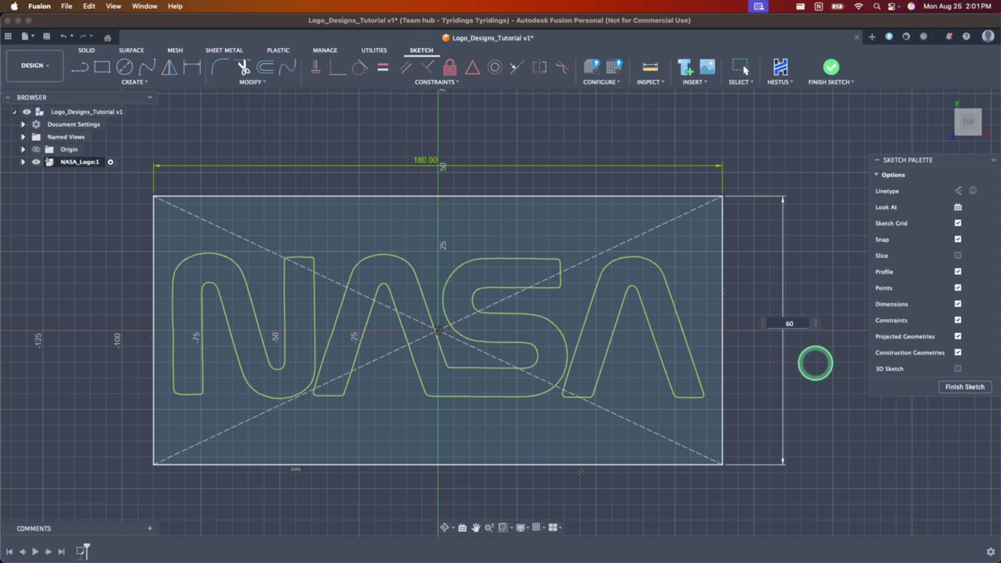
Step: Set the rectangle's height to 60 mm and finish the sketch
{"action": "key", "text": "Return"}
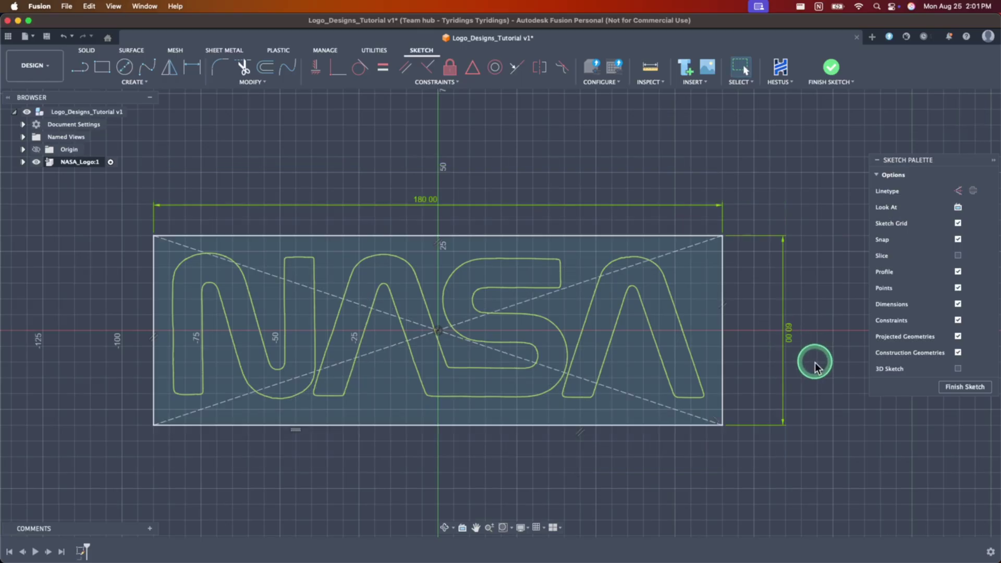
{"action": "left_click", "coordinate": [961, 390]}
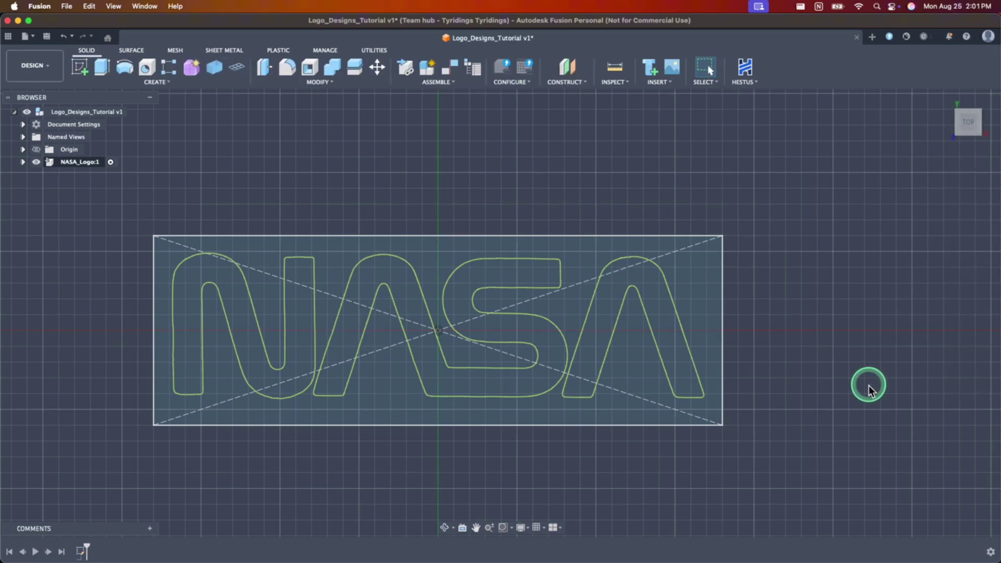
Step: Extrude the three NASA letter profiles together as new bodies
{"action": "scroll", "coordinate": [867, 383], "scroll_direction": "down", "scroll_amount": 2}
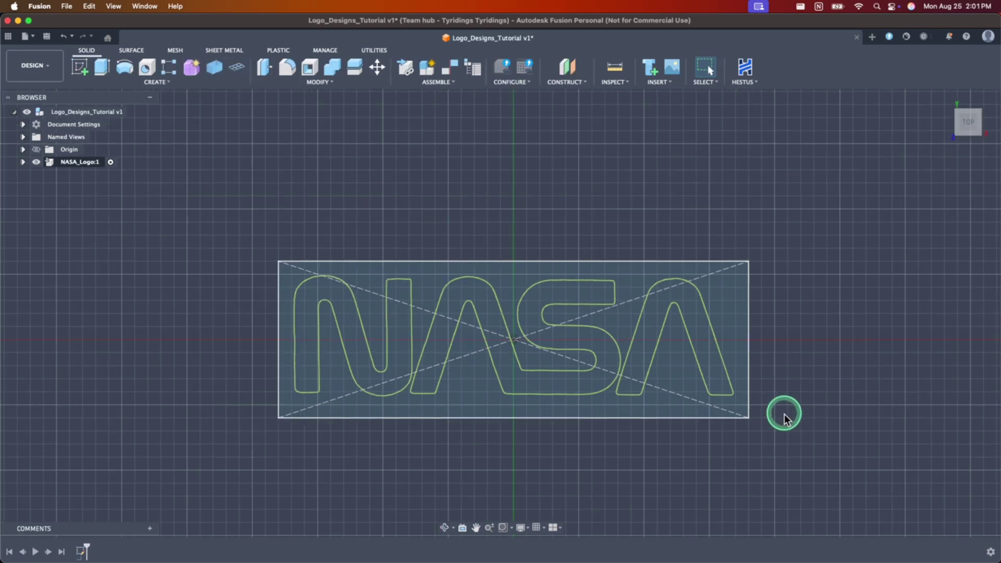
{"action": "scroll", "coordinate": [509, 459], "scroll_direction": "up", "scroll_amount": 2}
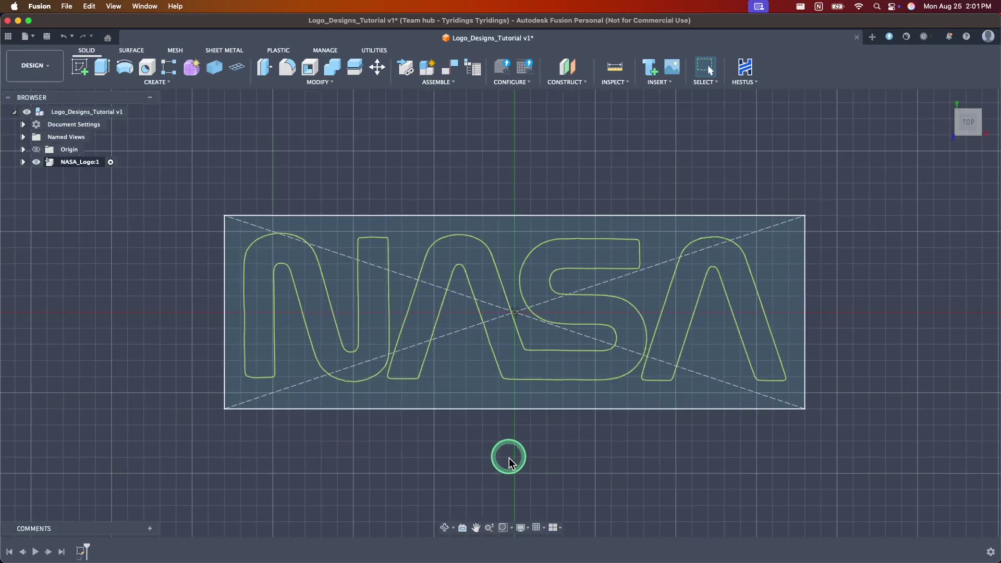
{"action": "key", "text": "e"}
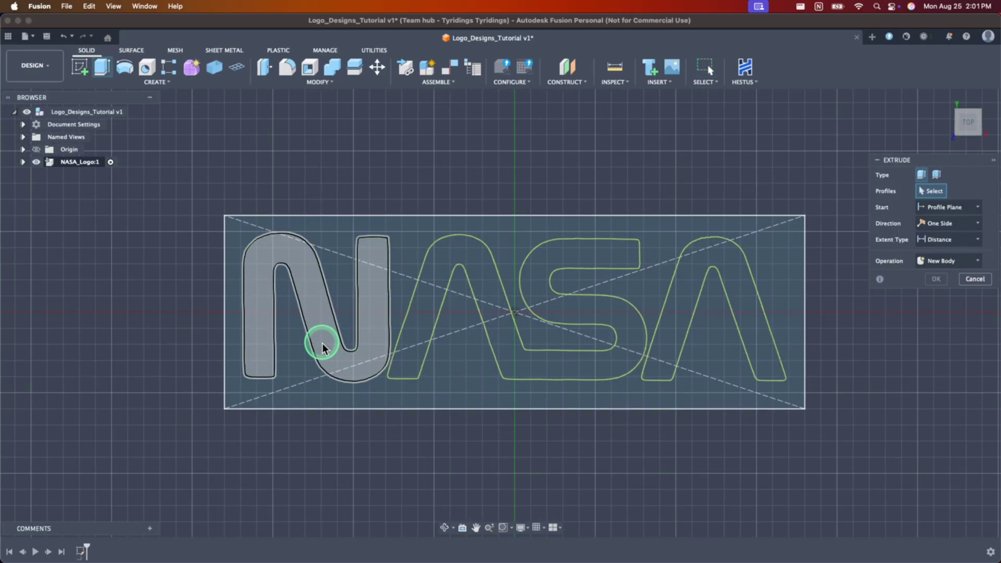
{"action": "left_click", "coordinate": [319, 313]}
{"action": "left_click", "coordinate": [471, 279]}
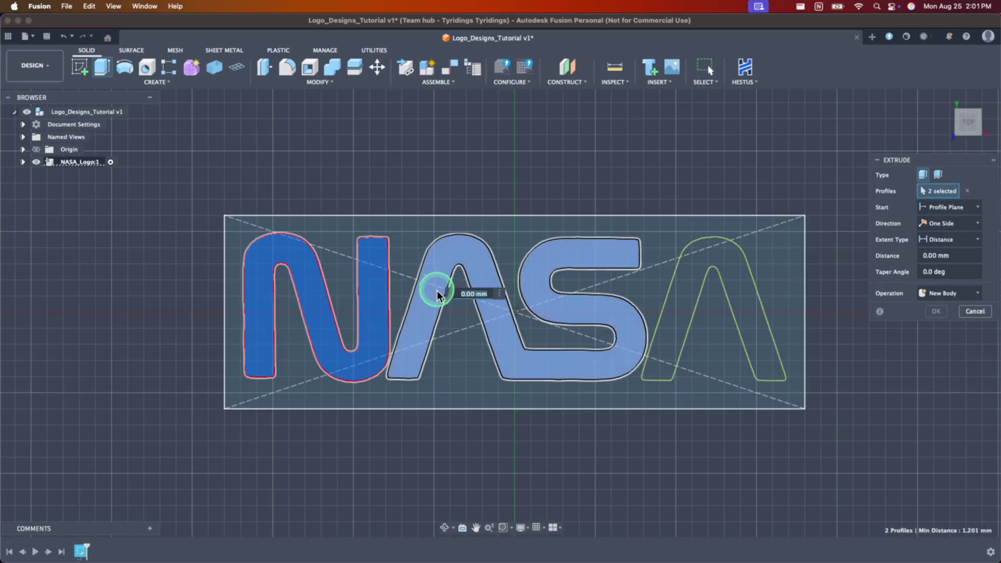
{"action": "left_click", "coordinate": [738, 280]}
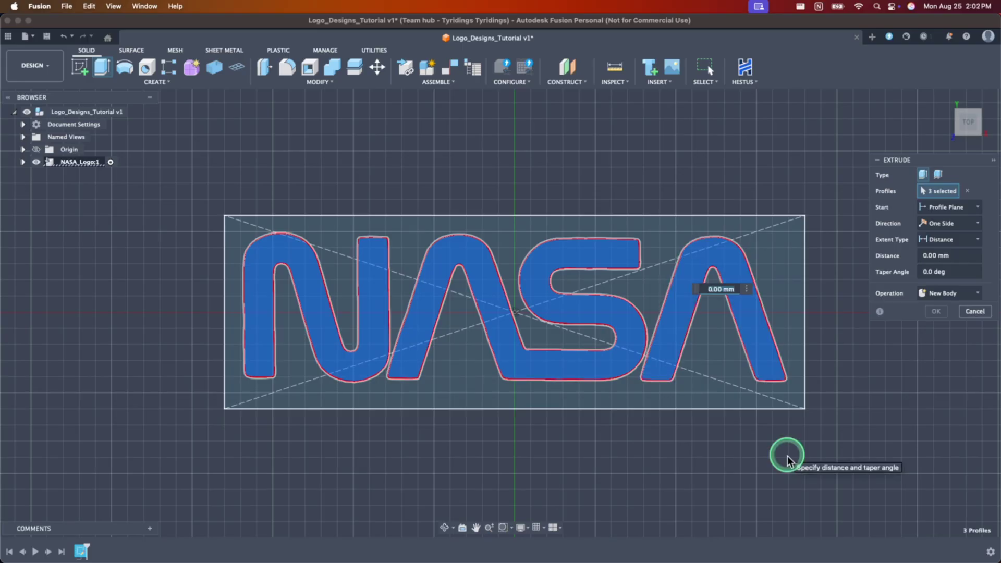
{"action": "type", "text": "2"}
{"action": "key", "text": "Return"}
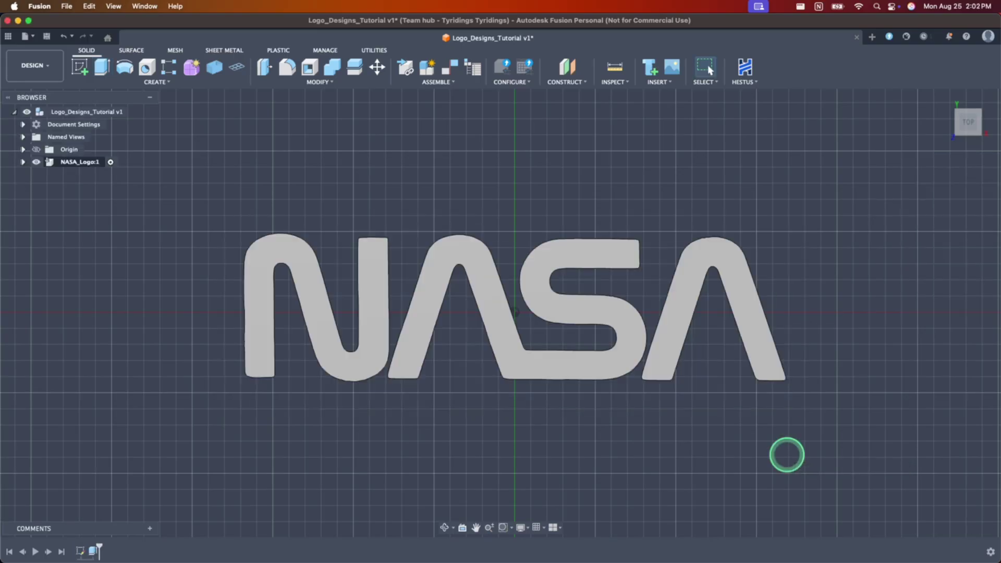
Step: Bring back the logo sketch and extrude the rectangle area around the letters 5 mm as a new body
{"action": "mouse_move", "coordinate": [971, 132]}
{"action": "left_mouse_down"}
{"action": "mouse_move", "coordinate": [943, 113]}
{"action": "mouse_move", "coordinate": [959, 104]}
{"action": "mouse_move", "coordinate": [950, 89]}
{"action": "left_mouse_up"}
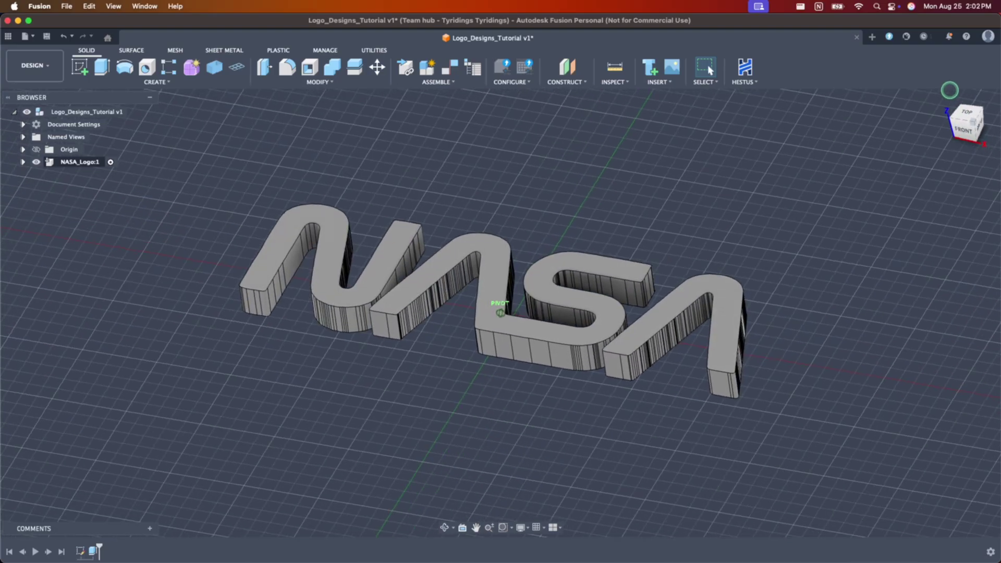
{"action": "left_click", "coordinate": [965, 115]}
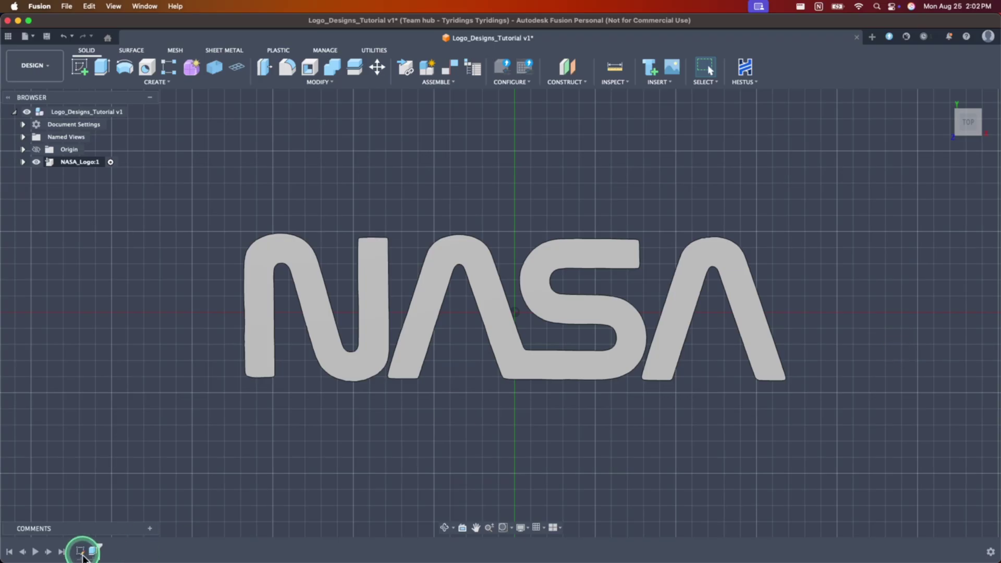
{"action": "double_click", "coordinate": [79, 551]}
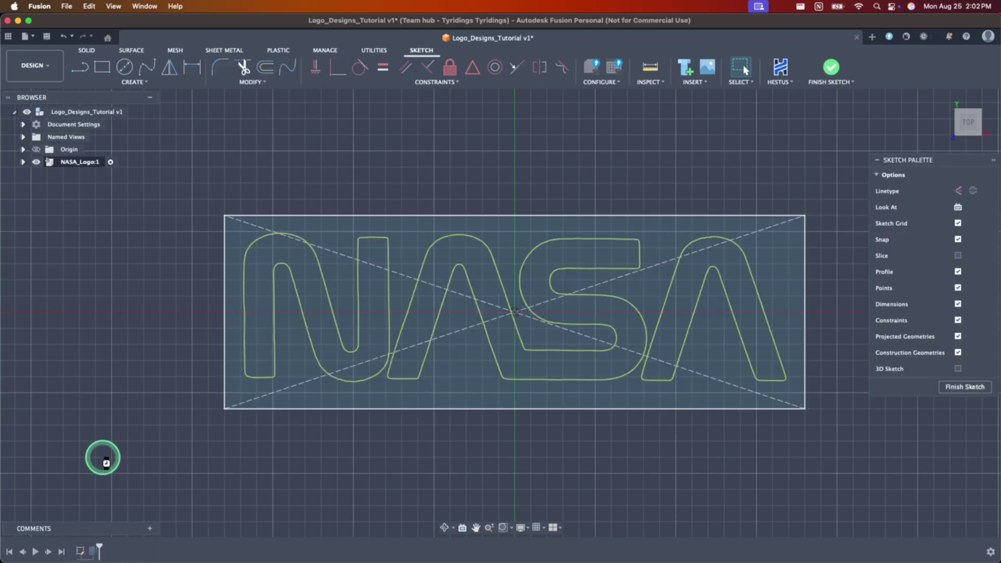
{"action": "key", "text": "e"}
{"action": "left_click", "coordinate": [243, 242]}
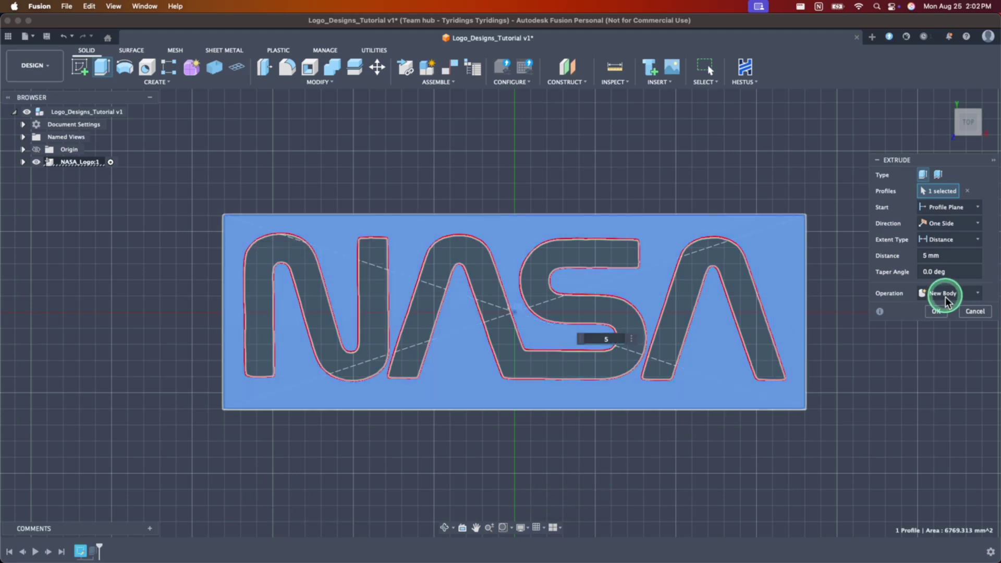
{"action": "left_click", "coordinate": [937, 311]}
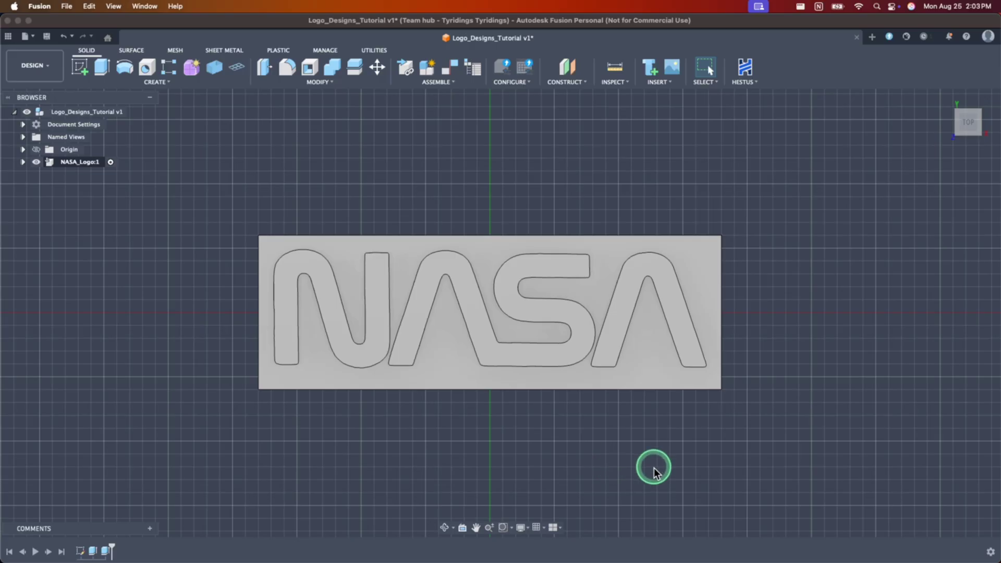
{"action": "middle_click_drag", "start_coordinate": [654, 467], "coordinate": [634, 453], "text": "shift"}
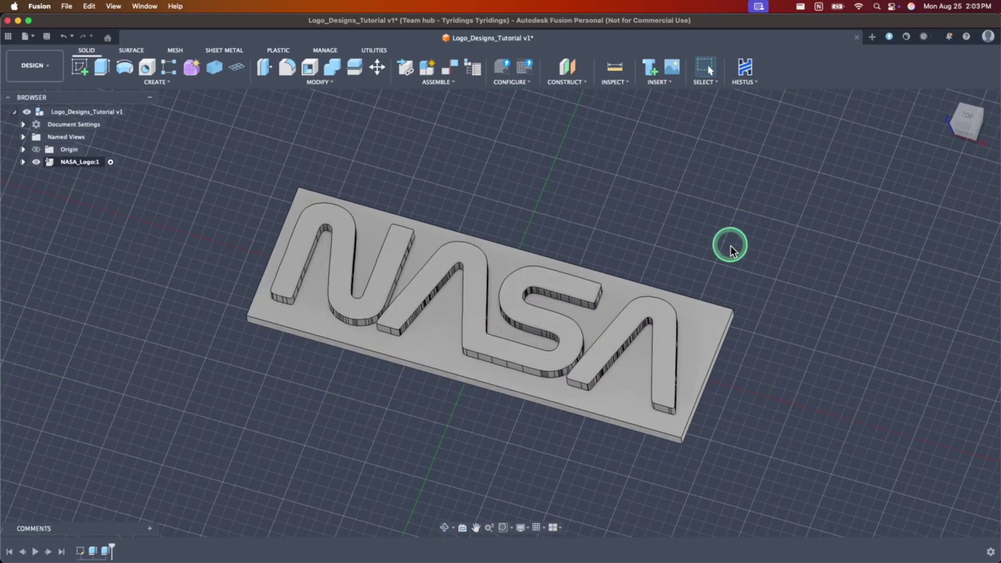
{"action": "scroll", "coordinate": [730, 246], "scroll_direction": "up", "scroll_amount": 2}
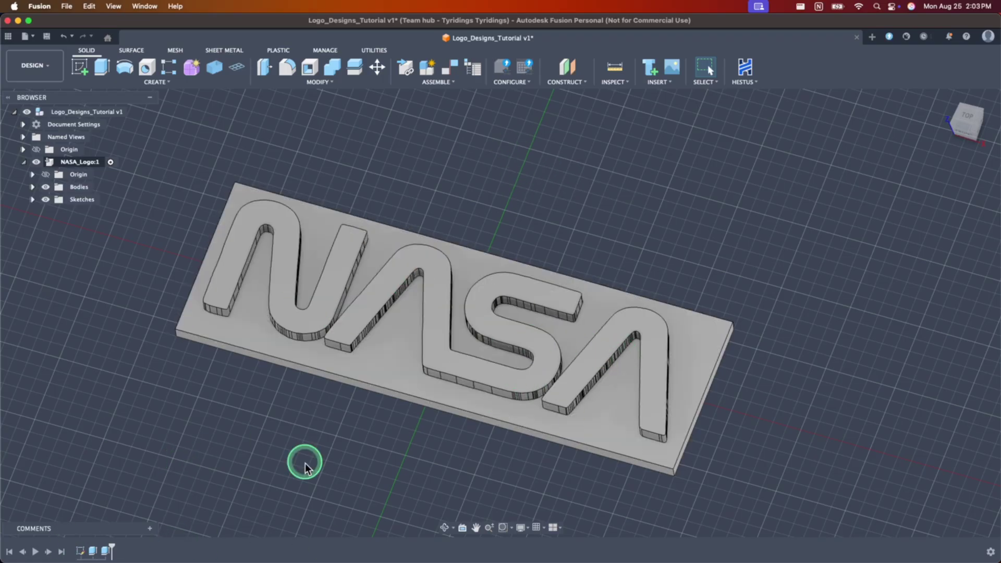
{"action": "scroll", "coordinate": [803, 391], "scroll_direction": "up", "scroll_amount": 1}
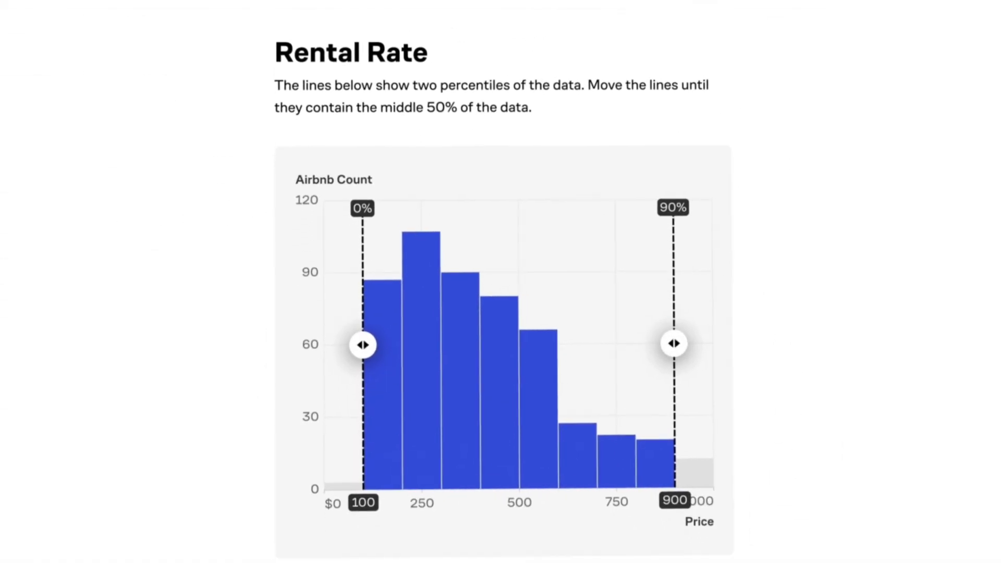
{"action": "left_click_drag", "start_coordinate": [676, 344], "coordinate": [543, 350]}
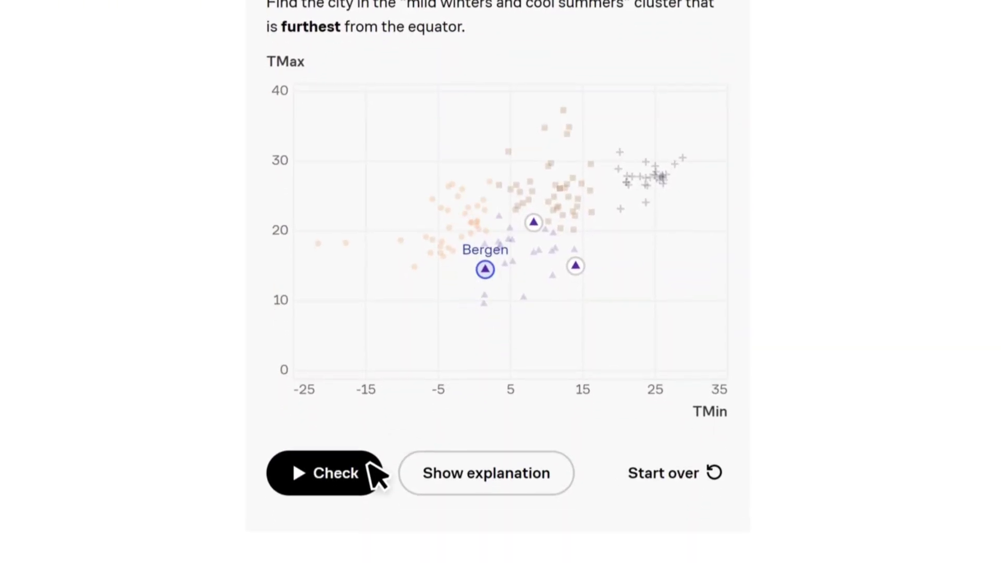
{"action": "left_click", "coordinate": [369, 465]}
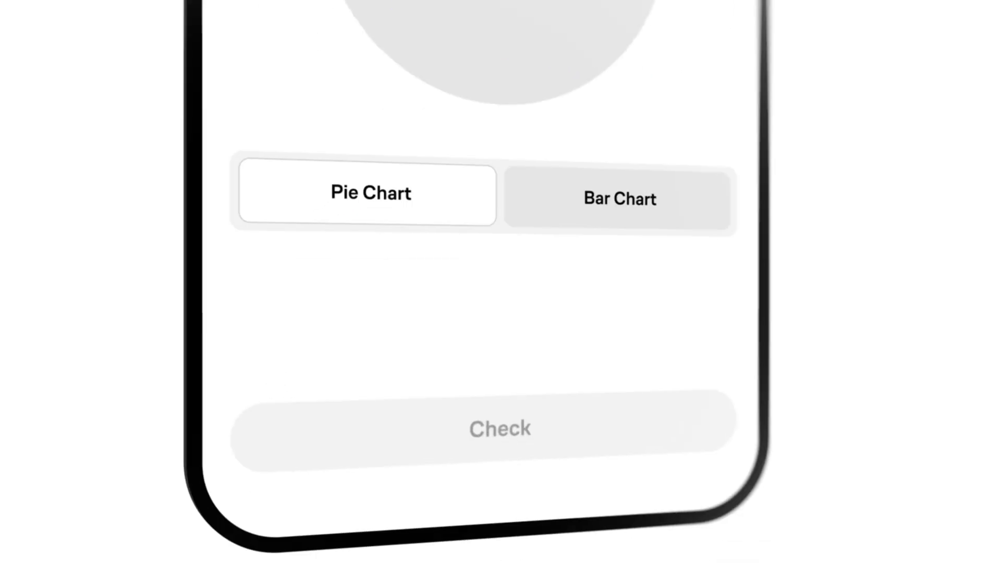
{"action": "left_click", "coordinate": [501, 330]}
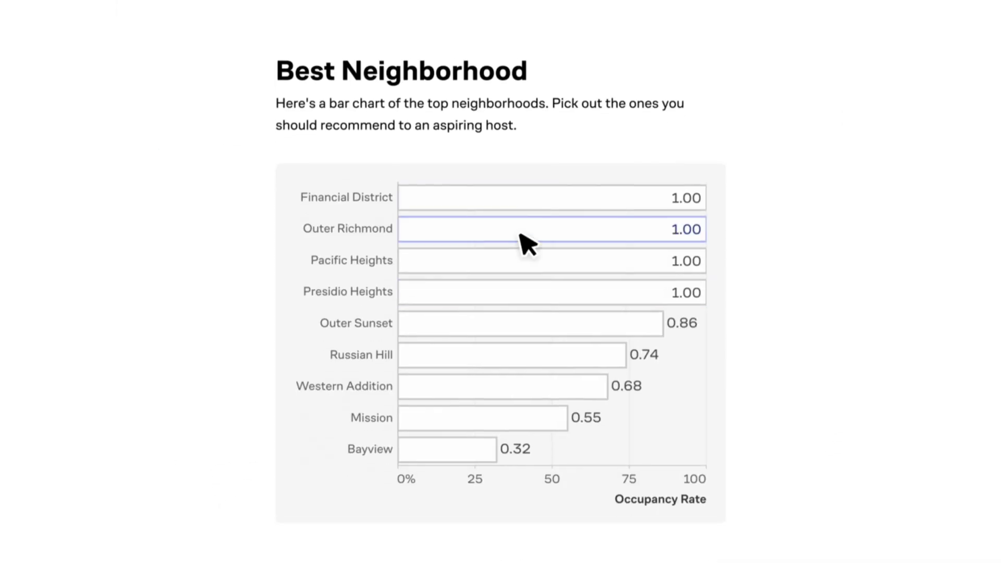
{"action": "left_click", "coordinate": [524, 189]}
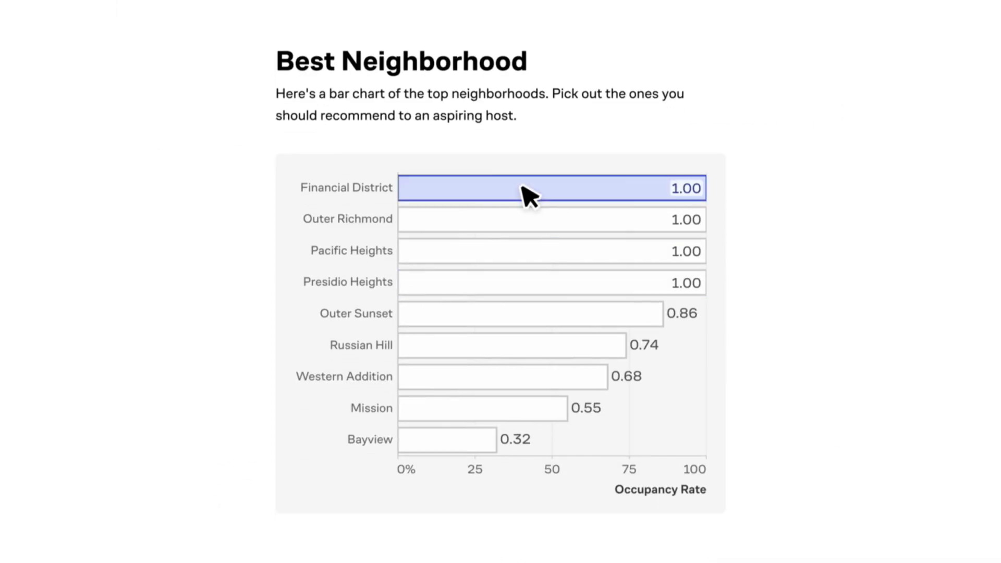
{"action": "left_click", "coordinate": [531, 219]}
{"action": "left_click", "coordinate": [550, 184]}
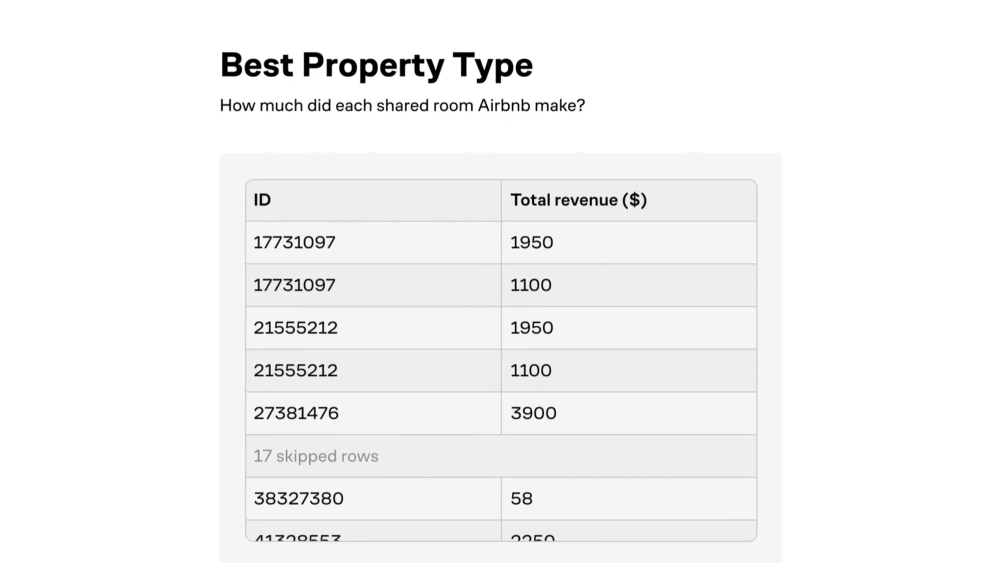
{"action": "left_click", "coordinate": [609, 408]}
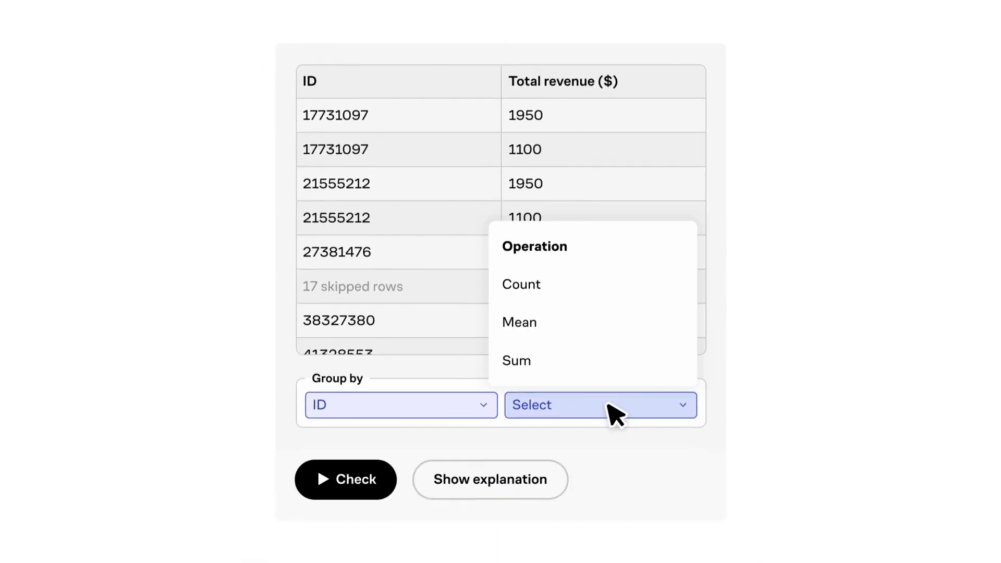
{"action": "left_click", "coordinate": [615, 370]}
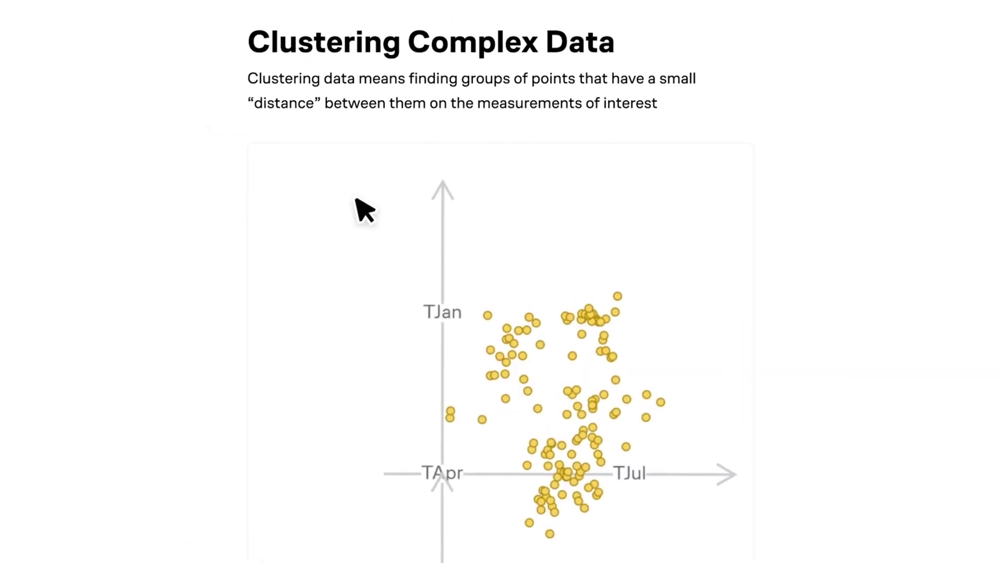
{"action": "scroll", "coordinate": [360, 208], "scroll_direction": "down", "scroll_amount": 3}
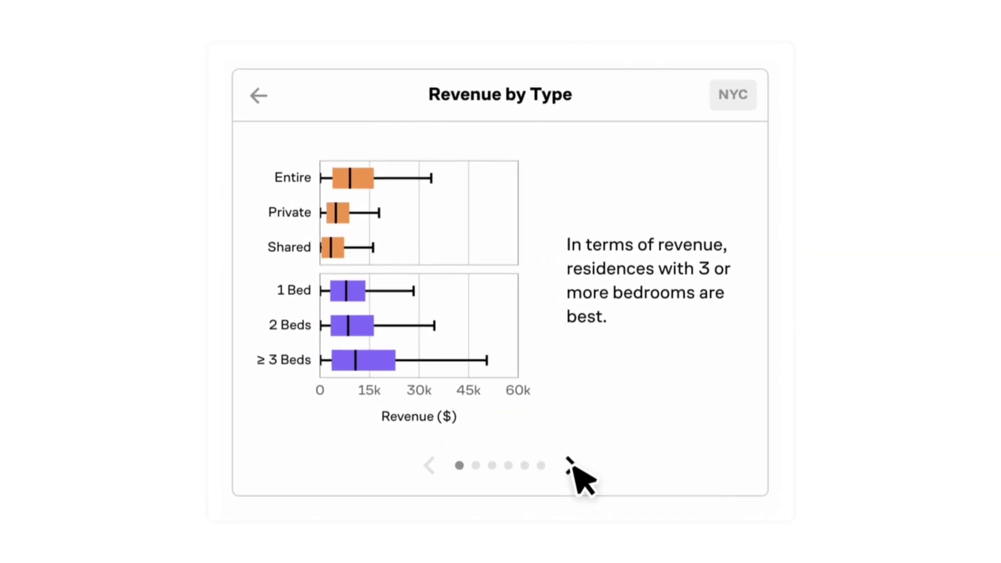
{"action": "left_click", "coordinate": [574, 470]}
{"action": "left_click", "coordinate": [574, 469]}
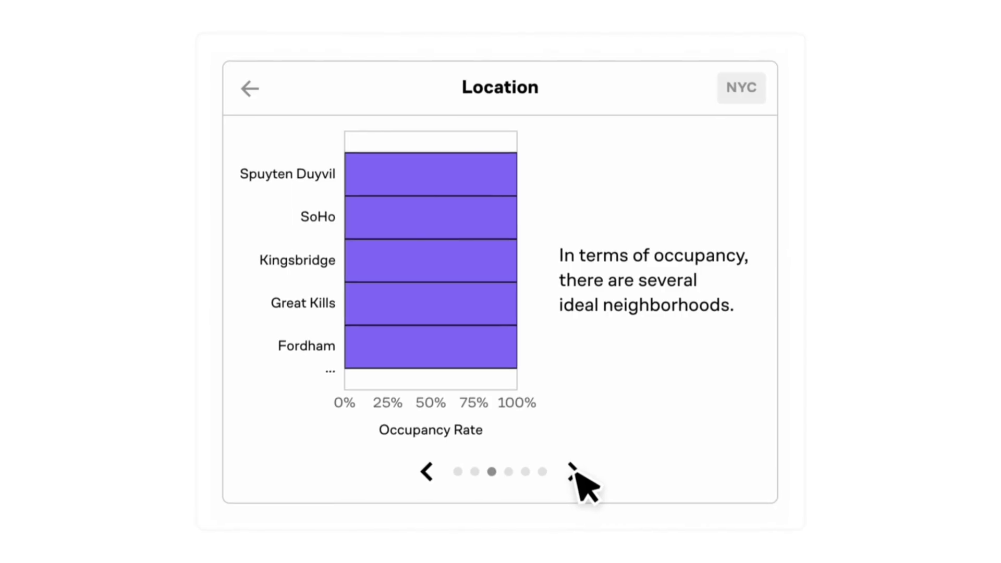
{"action": "left_click", "coordinate": [574, 471]}
{"action": "left_click", "coordinate": [573, 470]}
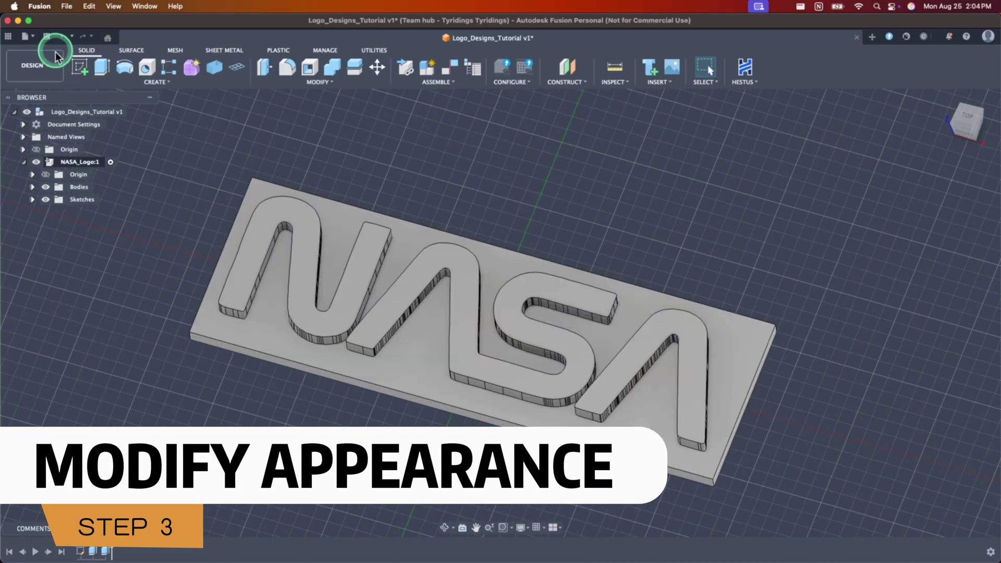
Step: Save the design and open the Appearance command for bodies and components
{"action": "left_click", "coordinate": [46, 38]}
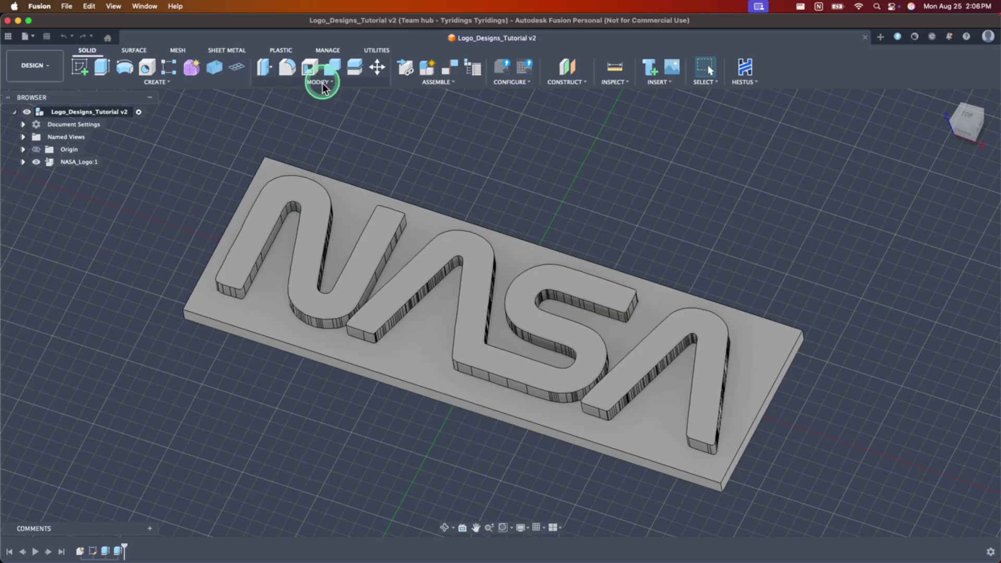
{"action": "left_click", "coordinate": [319, 82]}
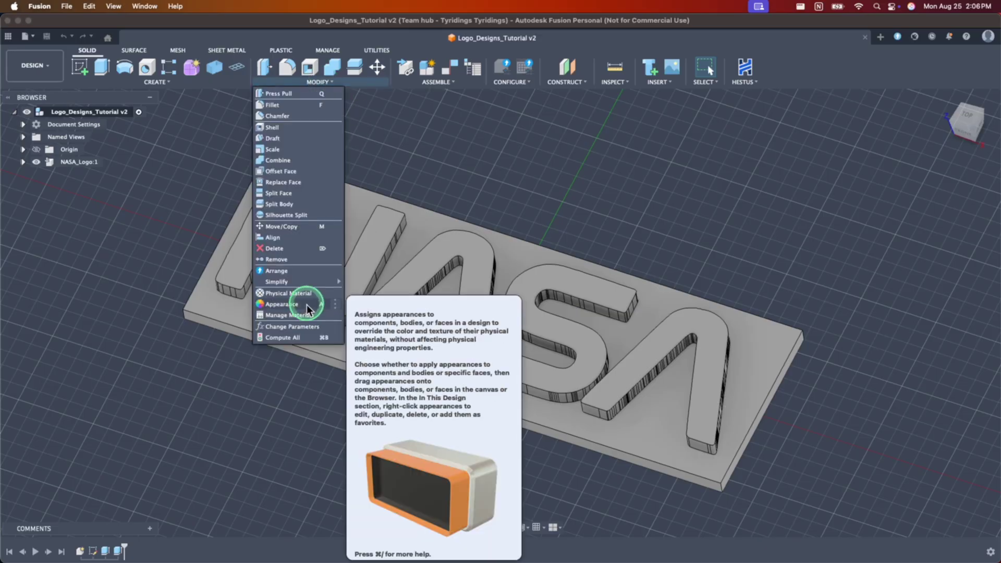
{"action": "left_click", "coordinate": [307, 305]}
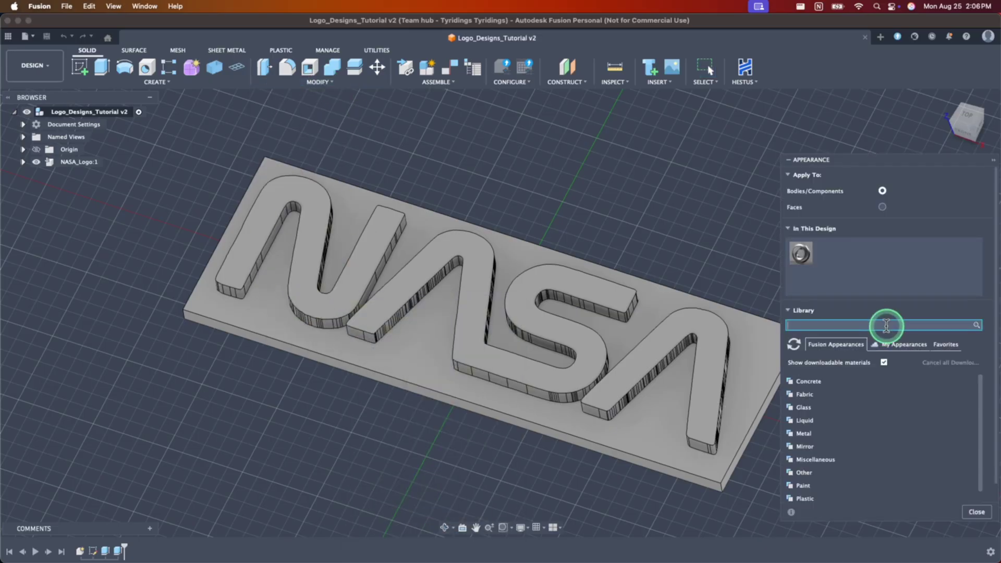
Step: Search the appearance library for black and download Plastic - Matte (Black)
{"action": "key", "text": "Return"}
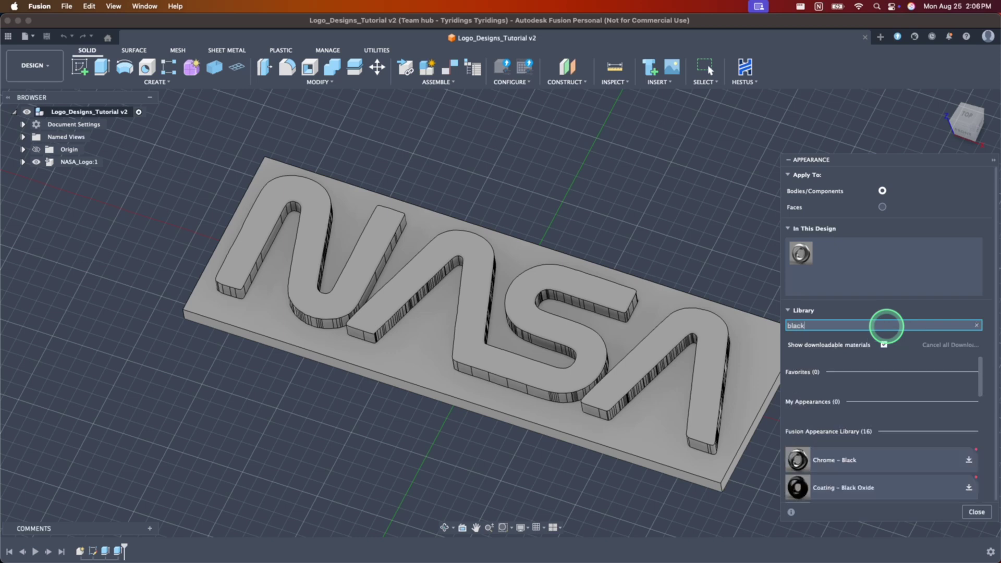
{"action": "scroll", "coordinate": [923, 360], "scroll_direction": "down", "scroll_amount": 5}
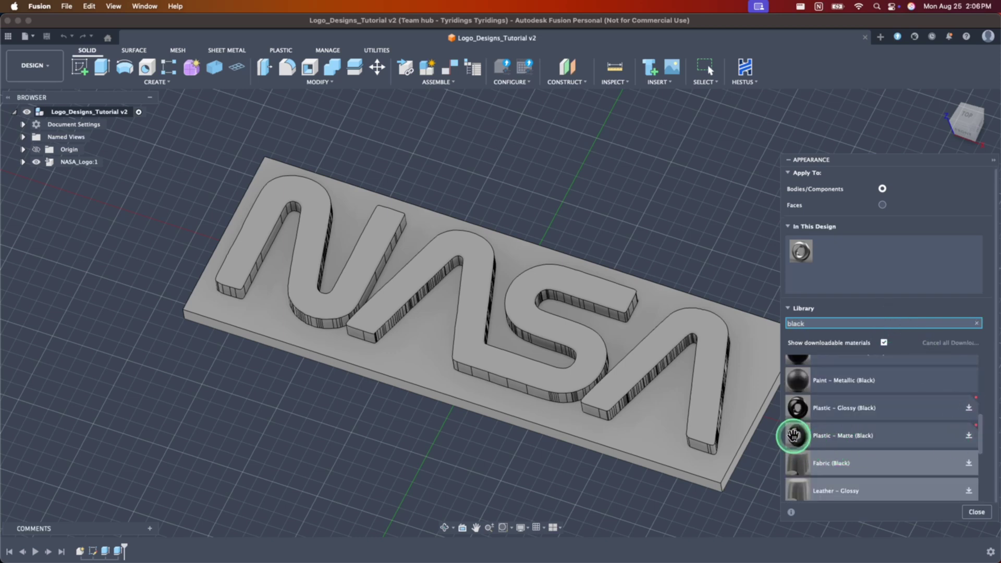
{"action": "left_click", "coordinate": [970, 437]}
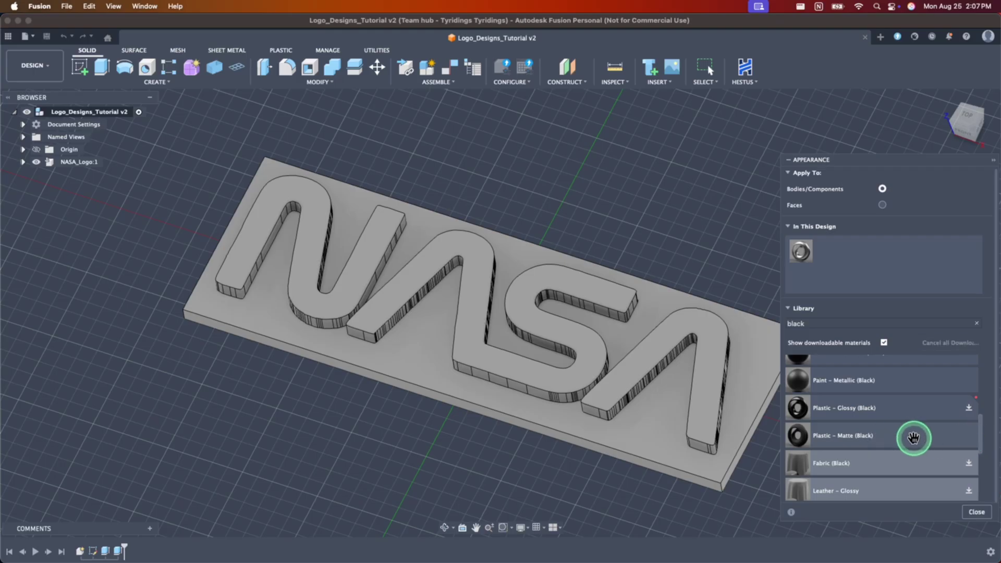
Step: Apply Plastic - Matte (Black) to the base plate and Plastic - Matte (Red) to the three letter bodies
{"action": "left_click_drag", "start_coordinate": [833, 447], "coordinate": [655, 424]}
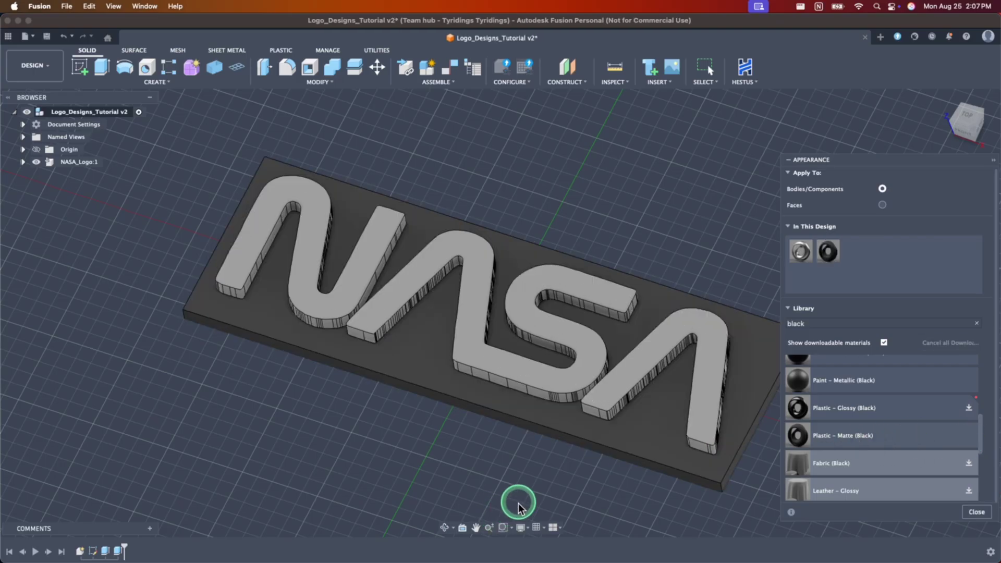
{"action": "double_click", "coordinate": [848, 322]}
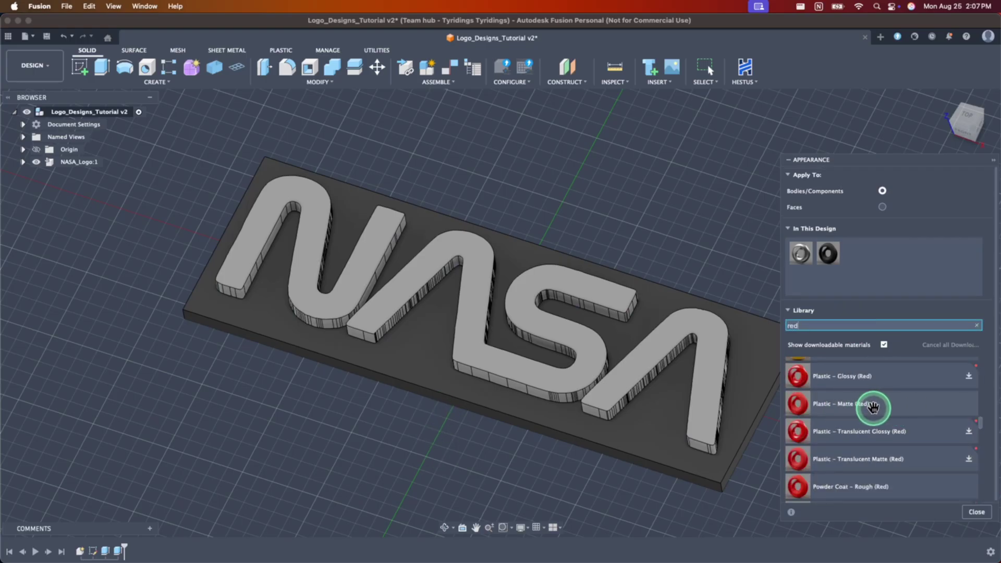
{"action": "left_click_drag", "start_coordinate": [889, 406], "coordinate": [711, 381]}
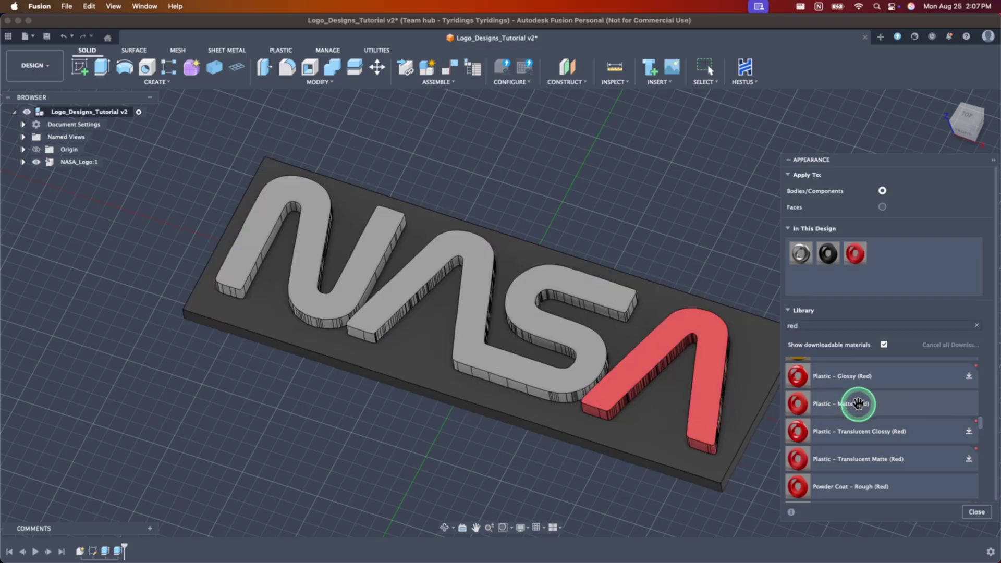
{"action": "left_click_drag", "start_coordinate": [858, 403], "coordinate": [682, 358]}
{"action": "left_click_drag", "start_coordinate": [858, 411], "coordinate": [370, 265]}
{"action": "left_click", "coordinate": [977, 512]}
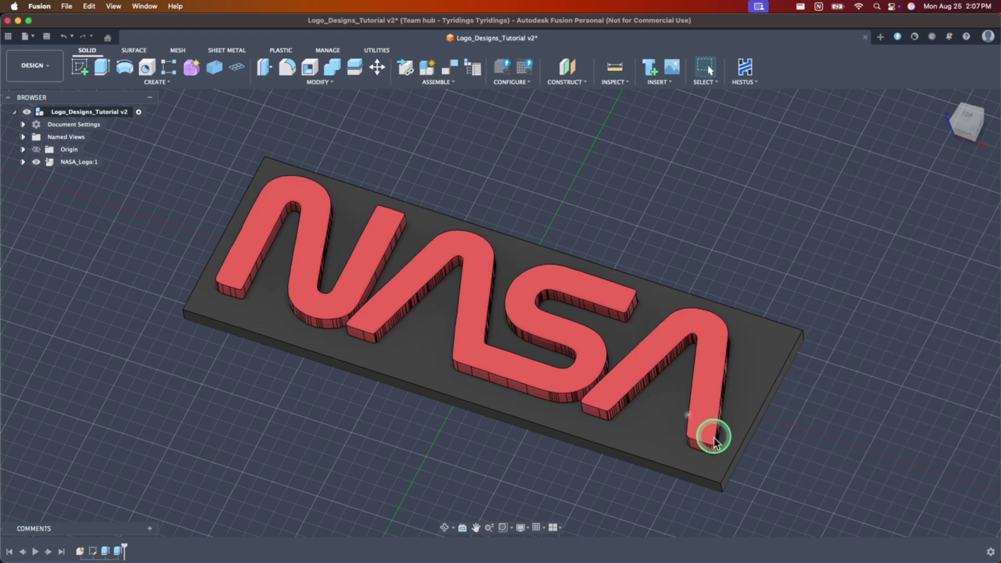
{"action": "scroll", "coordinate": [777, 371], "scroll_direction": "down", "scroll_amount": 10, "text": "shift"}
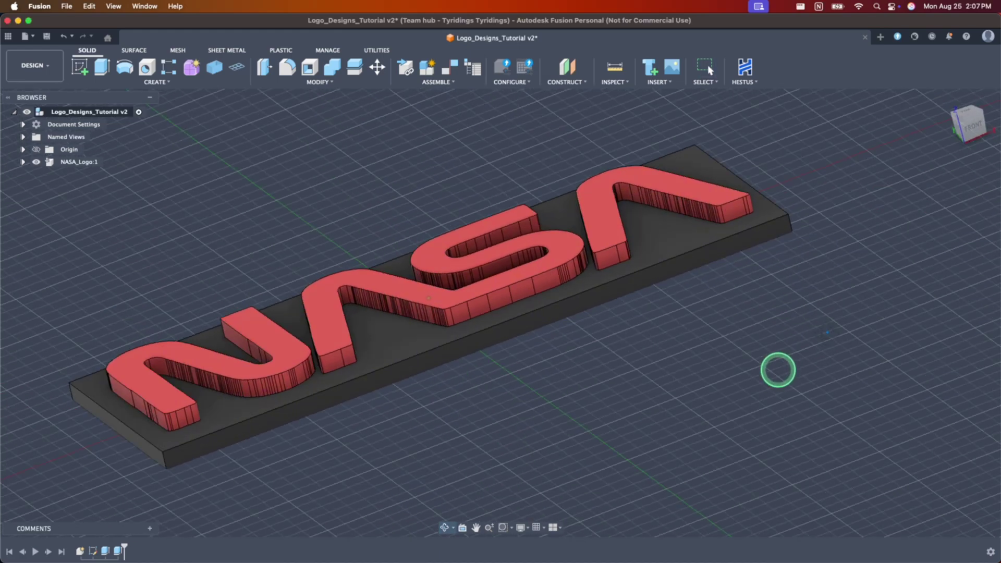
{"action": "scroll", "coordinate": [778, 370], "scroll_direction": "up", "scroll_amount": 10, "text": "shift"}
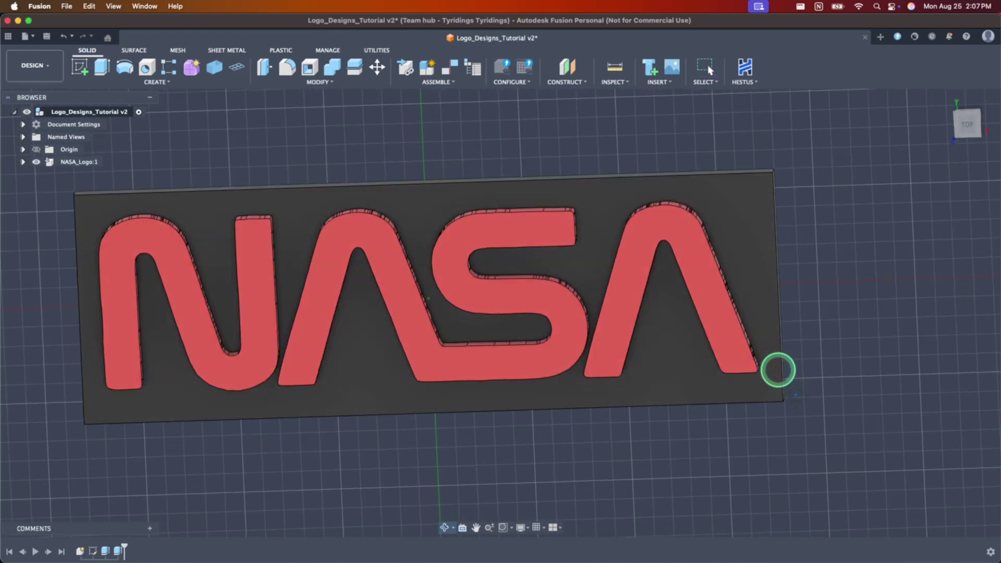
{"action": "scroll", "coordinate": [778, 370], "scroll_direction": "down", "scroll_amount": 8, "text": "shift"}
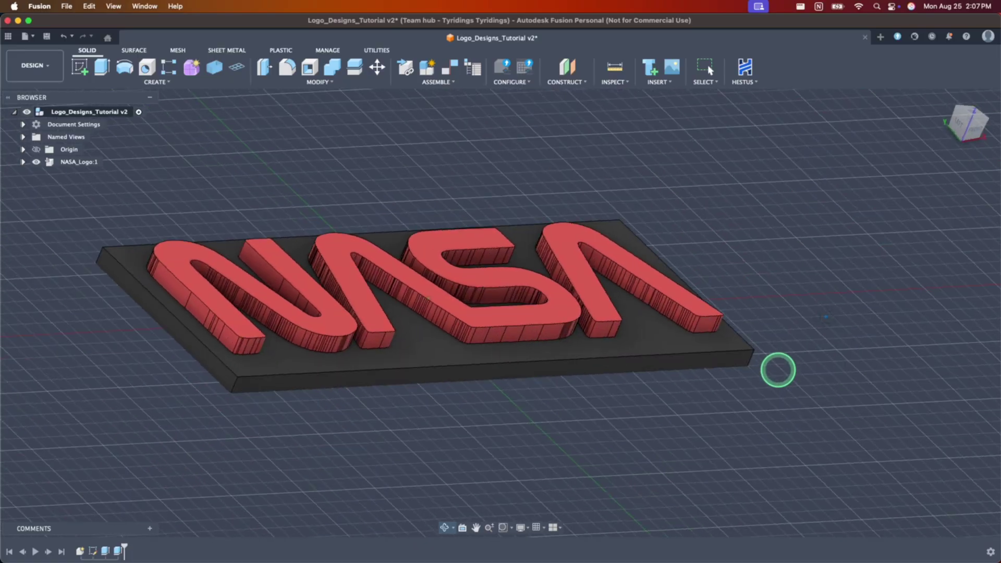
{"action": "scroll", "coordinate": [778, 371], "scroll_direction": "up", "scroll_amount": 10, "text": "shift"}
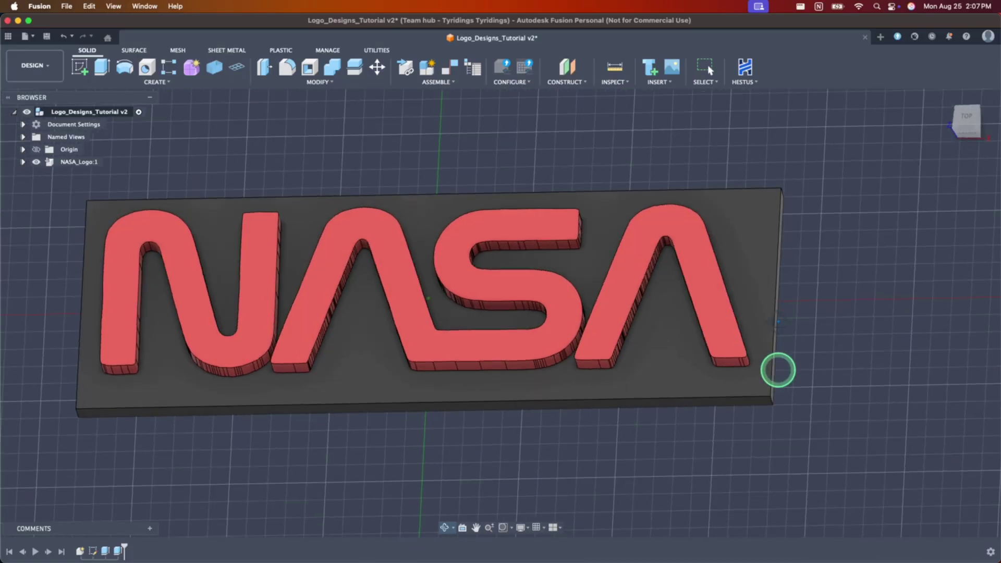
{"action": "scroll", "coordinate": [778, 371], "scroll_direction": "down", "scroll_amount": 8, "text": "shift"}
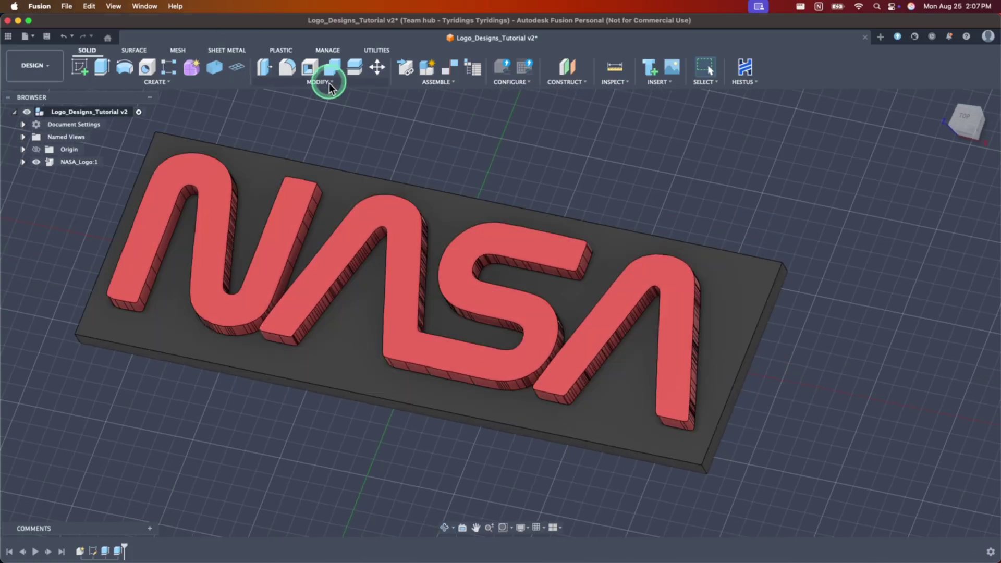
Step: Fillet the four vertical corner edges of the base plate with a 4 mm radius
{"action": "left_click", "coordinate": [291, 68]}
{"action": "left_click", "coordinate": [561, 480]}
{"action": "scroll", "coordinate": [678, 417], "scroll_direction": "down", "scroll_amount": 3}
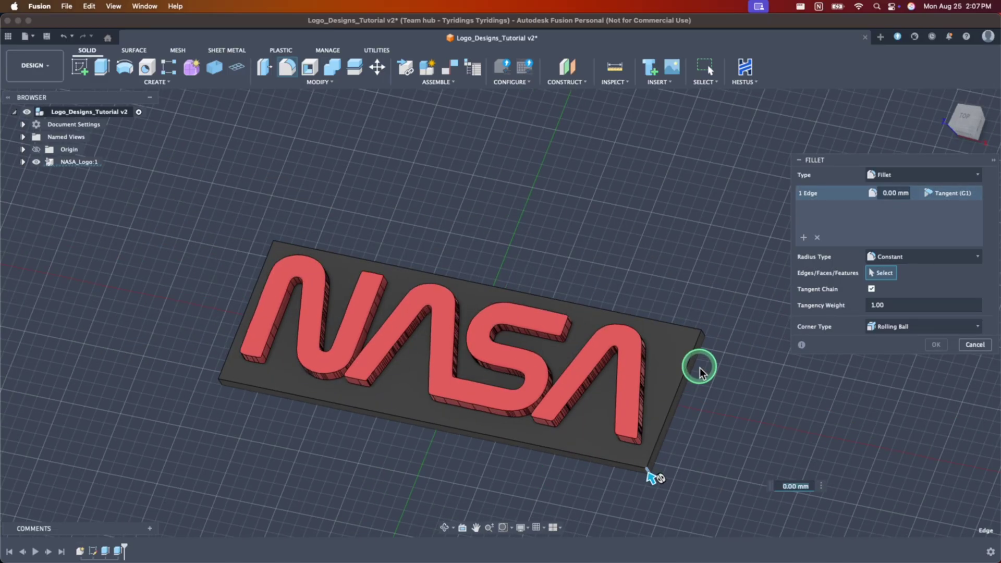
{"action": "scroll", "coordinate": [698, 329], "scroll_direction": "up", "scroll_amount": 6}
{"action": "left_click", "coordinate": [697, 328]}
{"action": "scroll", "coordinate": [738, 353], "scroll_direction": "down", "scroll_amount": 3}
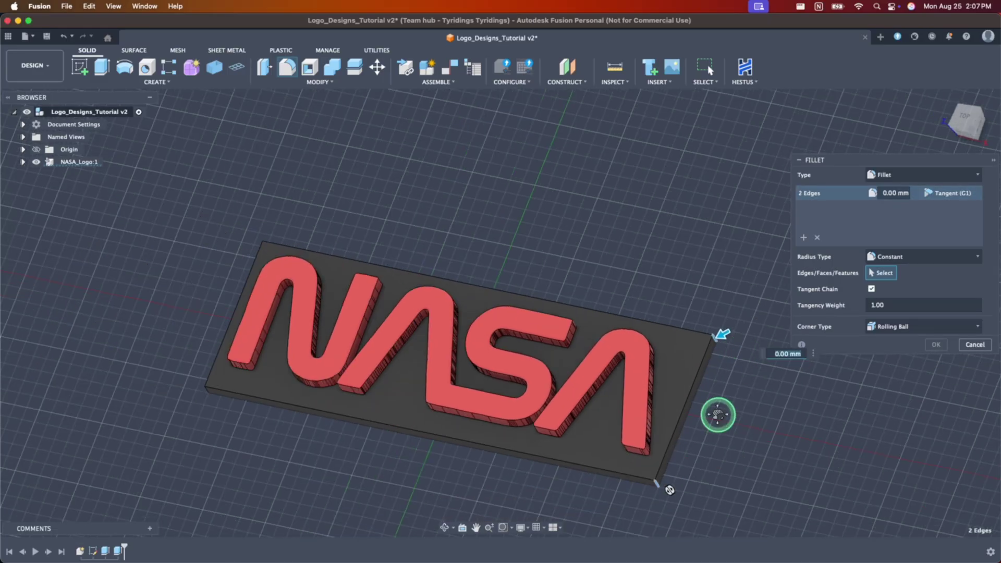
{"action": "scroll", "coordinate": [718, 414], "scroll_direction": "down", "scroll_amount": 3, "text": "shift"}
{"action": "scroll", "coordinate": [718, 415], "scroll_direction": "down", "scroll_amount": 3, "text": "shift"}
{"action": "scroll", "coordinate": [291, 397], "scroll_direction": "down", "scroll_amount": 4}
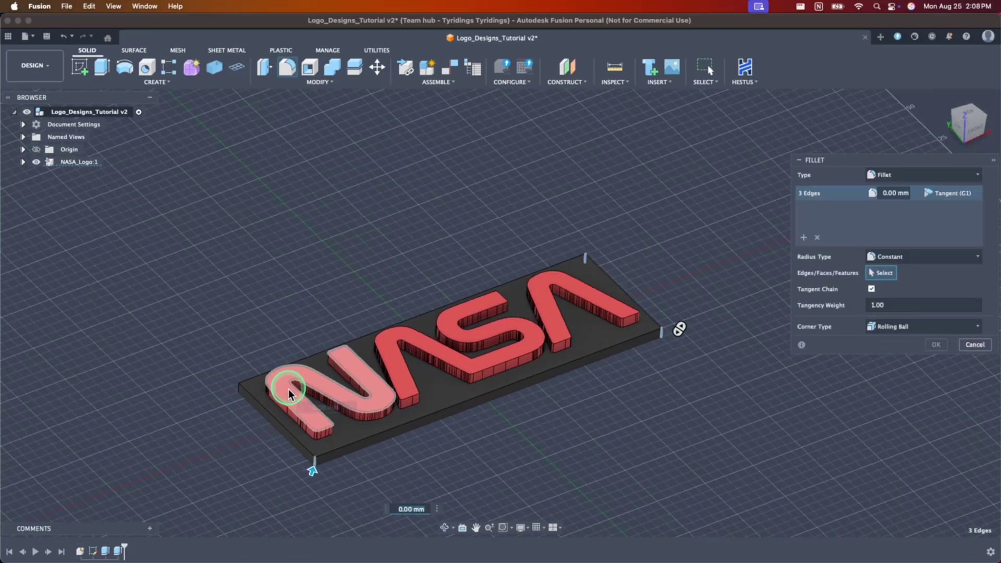
{"action": "left_click", "coordinate": [249, 392]}
{"action": "scroll", "coordinate": [258, 390], "scroll_direction": "up", "scroll_amount": 8}
{"action": "scroll", "coordinate": [256, 388], "scroll_direction": "down", "scroll_amount": 2}
{"action": "left_click", "coordinate": [253, 388]}
{"action": "scroll", "coordinate": [229, 391], "scroll_direction": "down", "scroll_amount": 5}
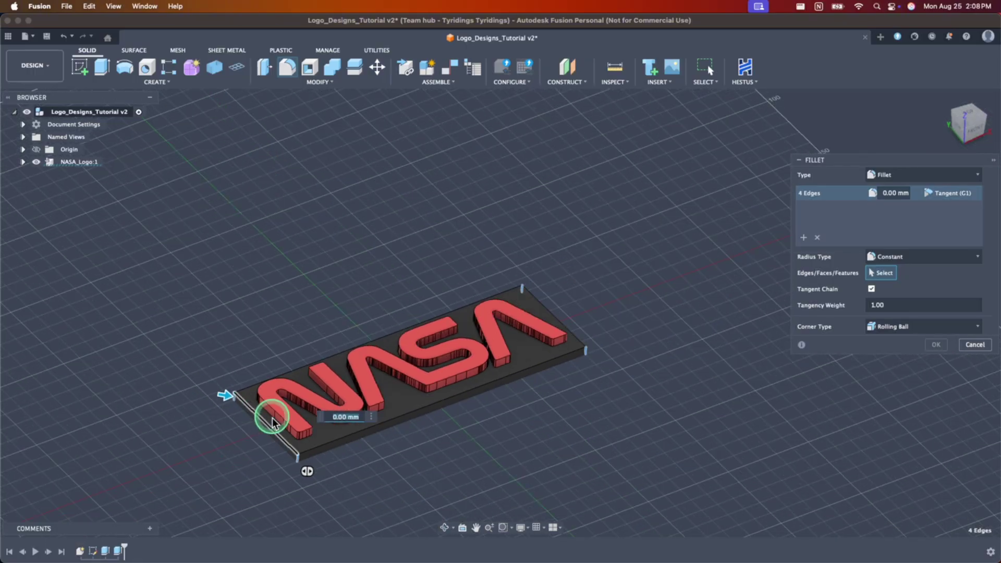
{"action": "type", "text": "4"}
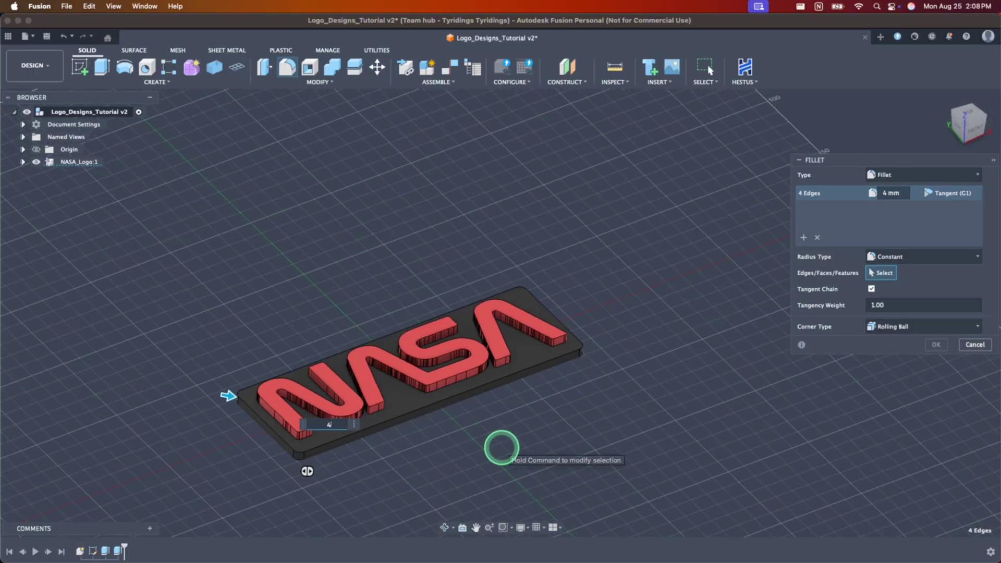
{"action": "key", "text": "Return"}
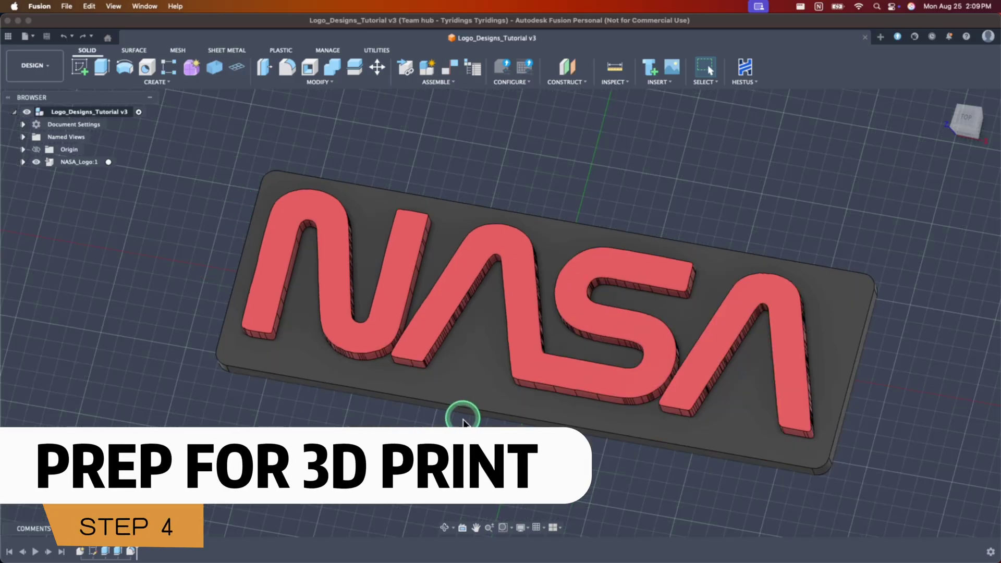
Step: Export the design as a 3MF file named Logo_Designs_Tutorial v3 to the Downloads folder
{"action": "middle_click_drag", "start_coordinate": [463, 420], "coordinate": [462, 452], "text": "shift"}
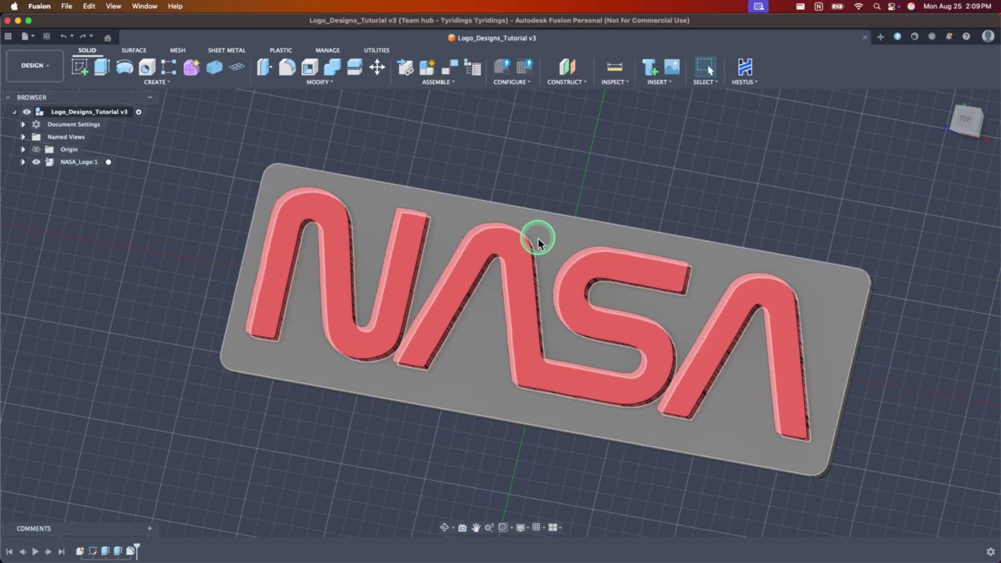
{"action": "left_click", "coordinate": [32, 40]}
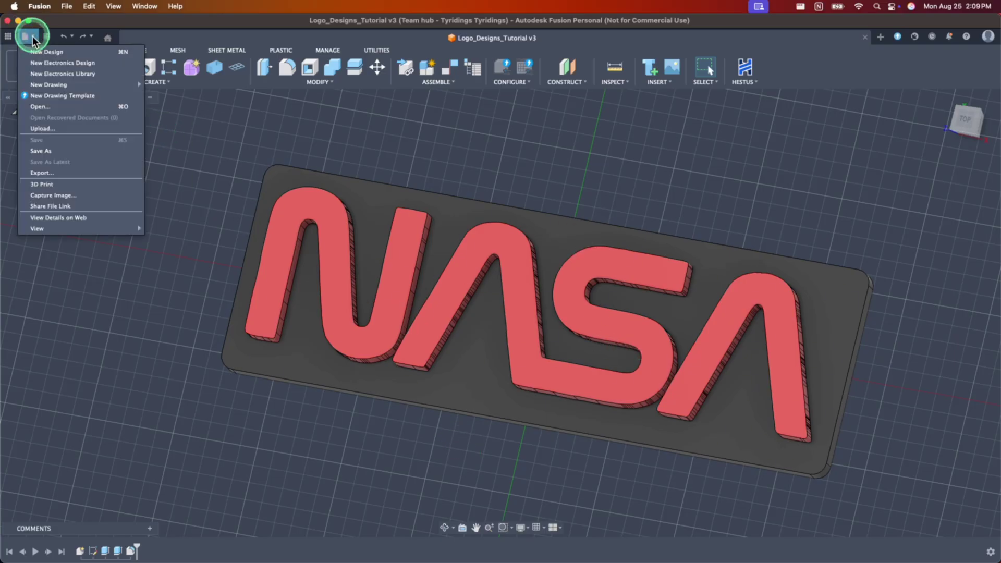
{"action": "left_click", "coordinate": [80, 187]}
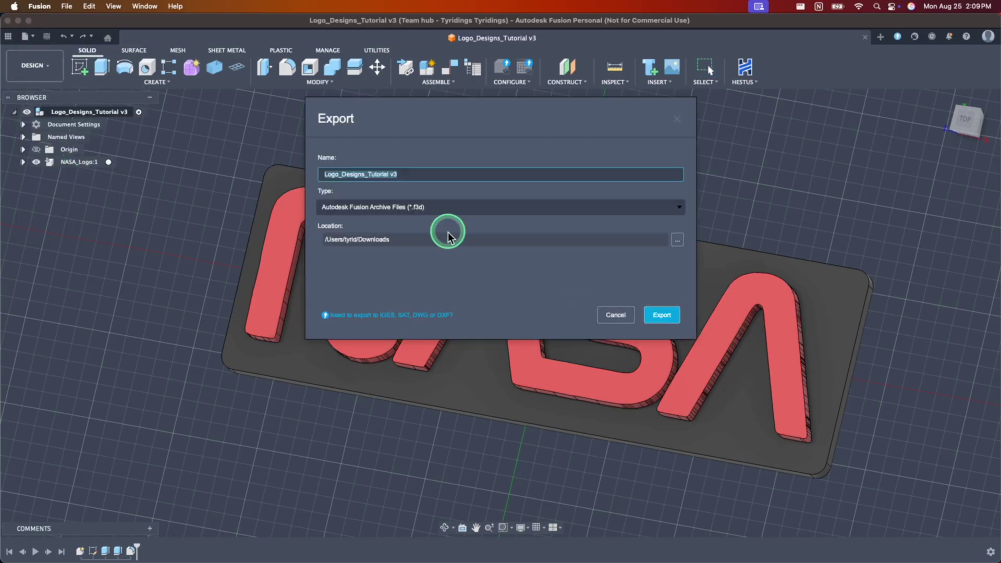
{"action": "left_click", "coordinate": [404, 204]}
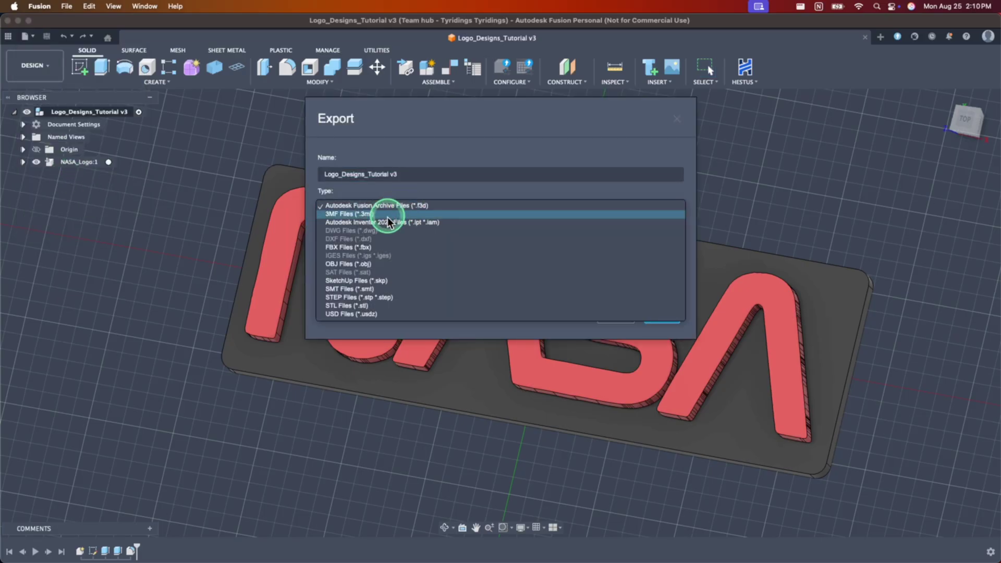
{"action": "left_click", "coordinate": [386, 213]}
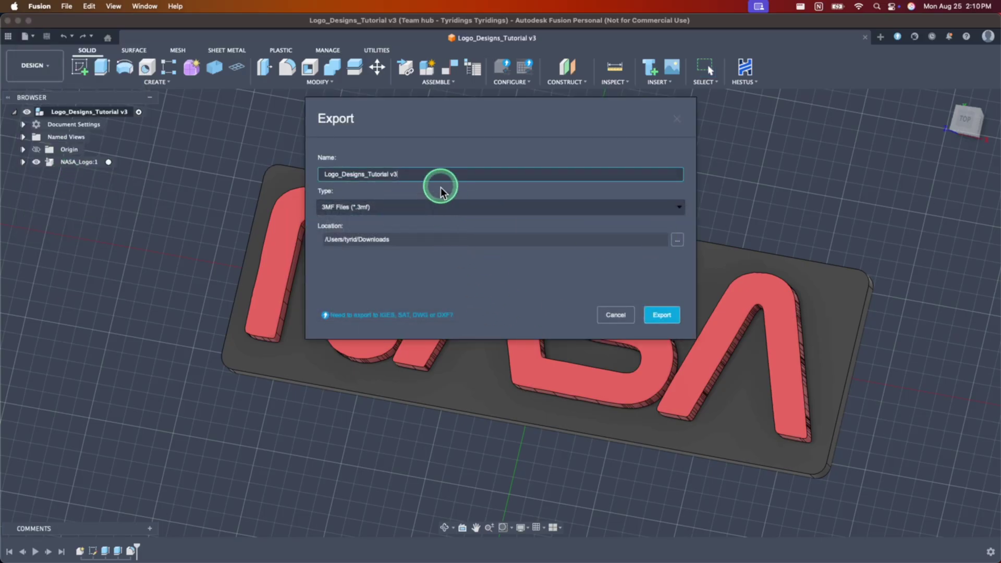
{"action": "left_click", "coordinate": [662, 315]}
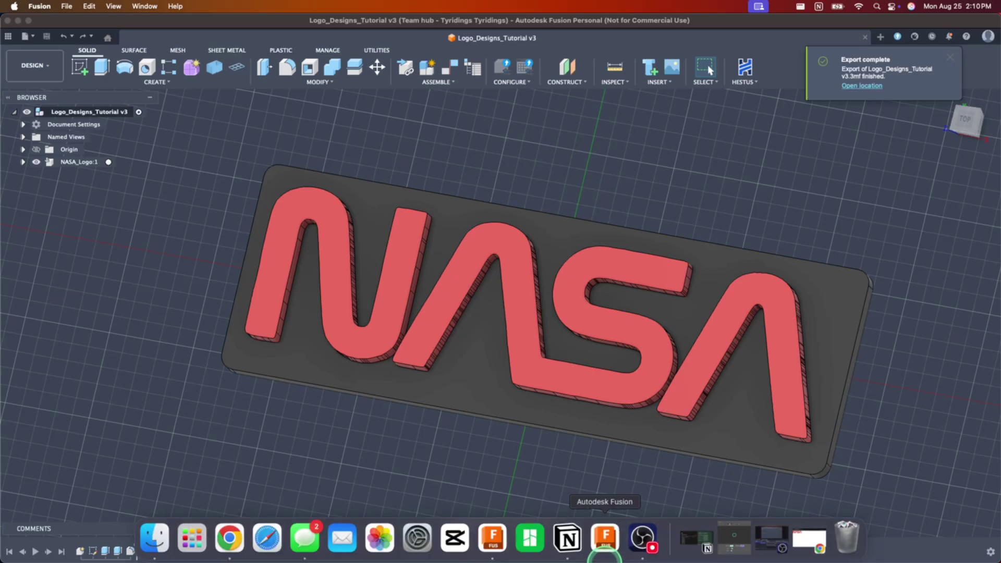
Step: Switch to Bambu Studio and import Logo_Designs_Tutorial v3.3mf from Downloads onto the build plate
{"action": "left_click", "coordinate": [535, 540]}
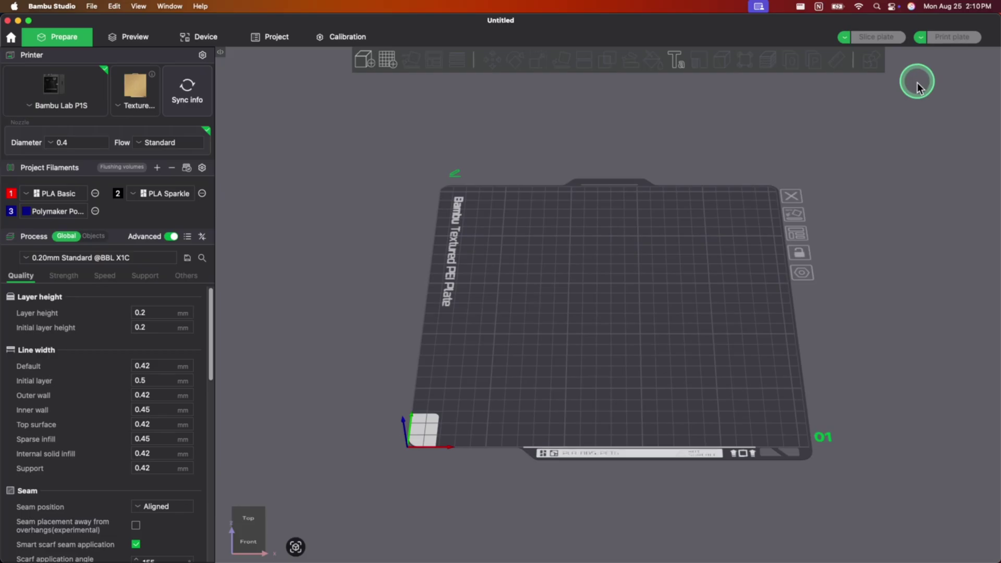
{"action": "left_click", "coordinate": [361, 62]}
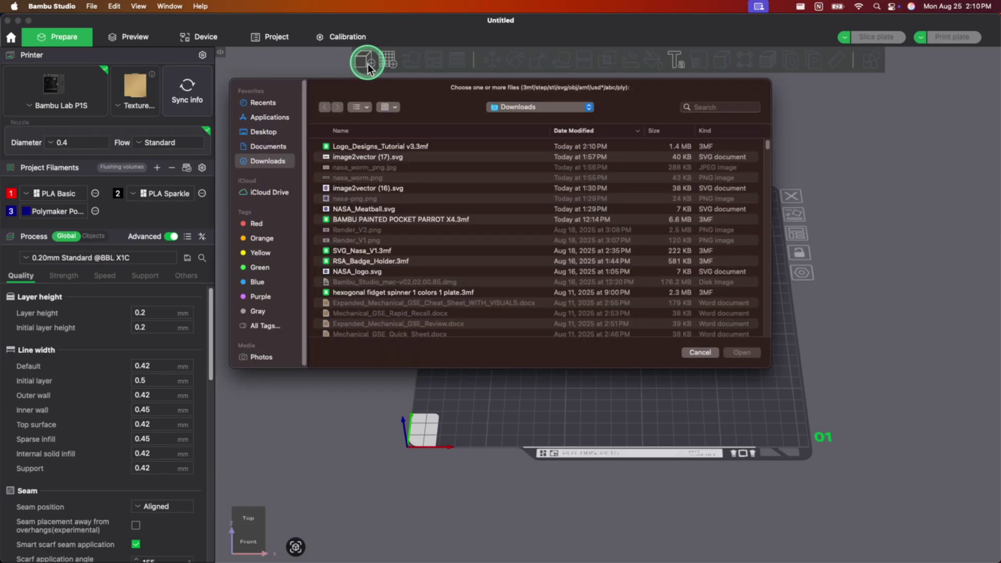
{"action": "double_click", "coordinate": [425, 163]}
{"action": "scroll", "coordinate": [553, 357], "scroll_direction": "up", "scroll_amount": 10}
{"action": "scroll", "coordinate": [556, 355], "scroll_direction": "down", "scroll_amount": 10}
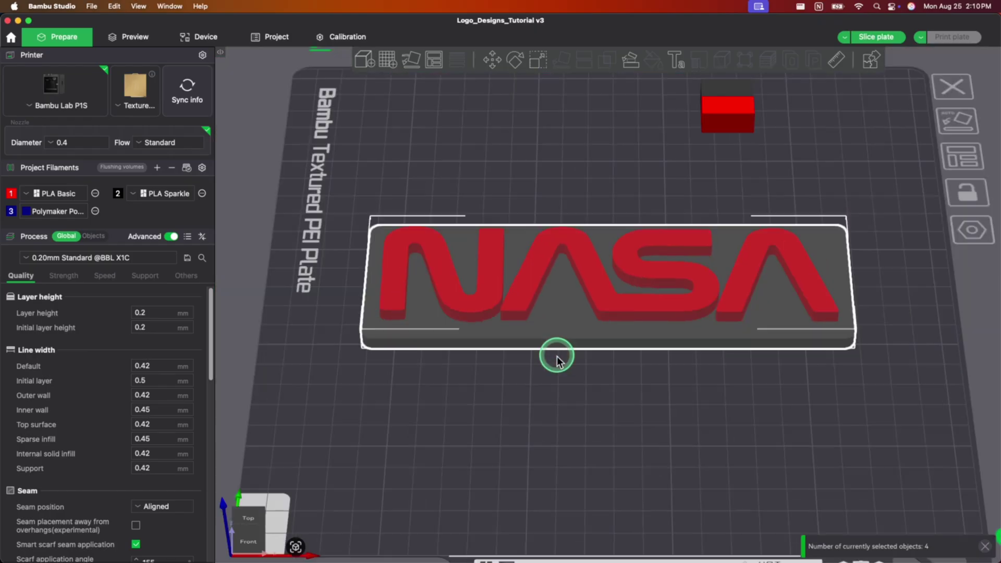
Step: Examine the imported letters and base plate from several angles and close up
{"action": "left_click_drag", "start_coordinate": [552, 430], "coordinate": [628, 464]}
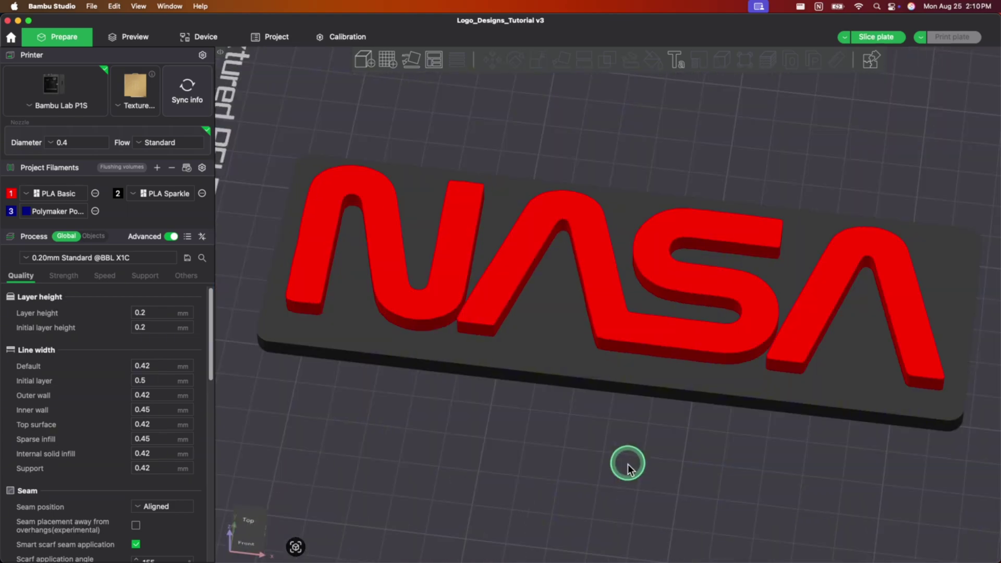
{"action": "left_click", "coordinate": [626, 465]}
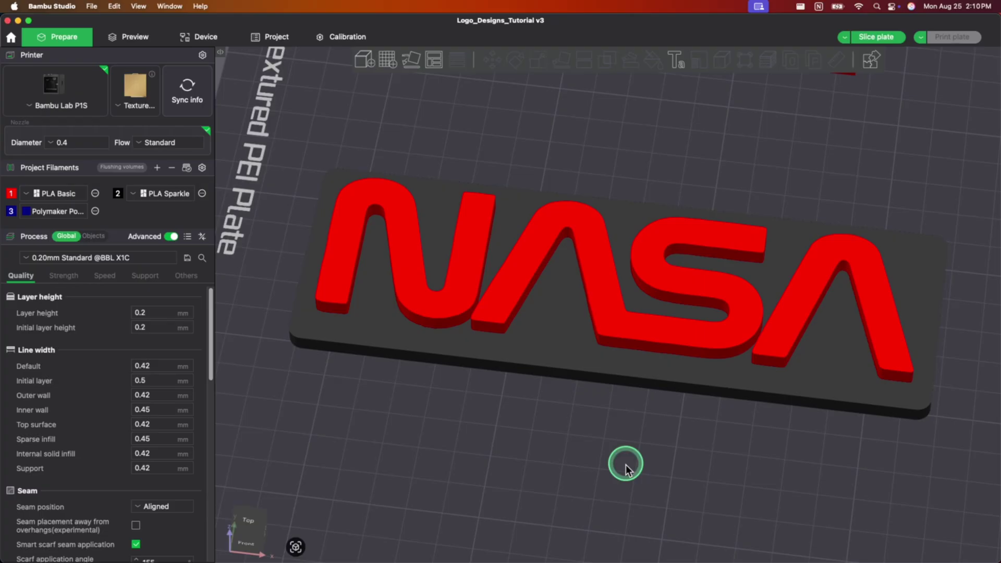
{"action": "left_click_drag", "start_coordinate": [626, 465], "coordinate": [502, 460]}
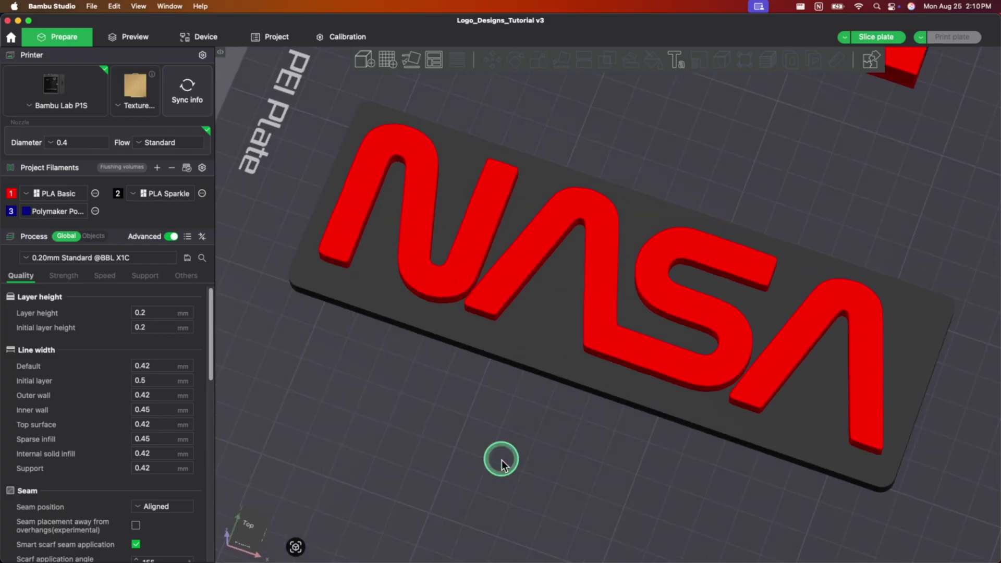
{"action": "left_click", "coordinate": [524, 256]}
{"action": "left_click", "coordinate": [537, 420]}
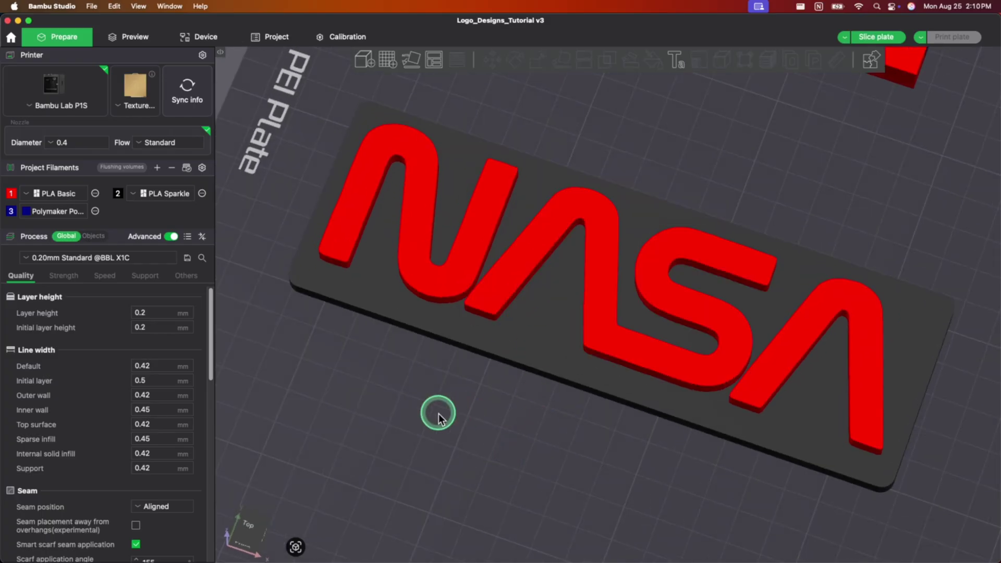
{"action": "scroll", "coordinate": [582, 425], "scroll_direction": "up", "scroll_amount": 5}
{"action": "scroll", "coordinate": [575, 426], "scroll_direction": "down", "scroll_amount": 8}
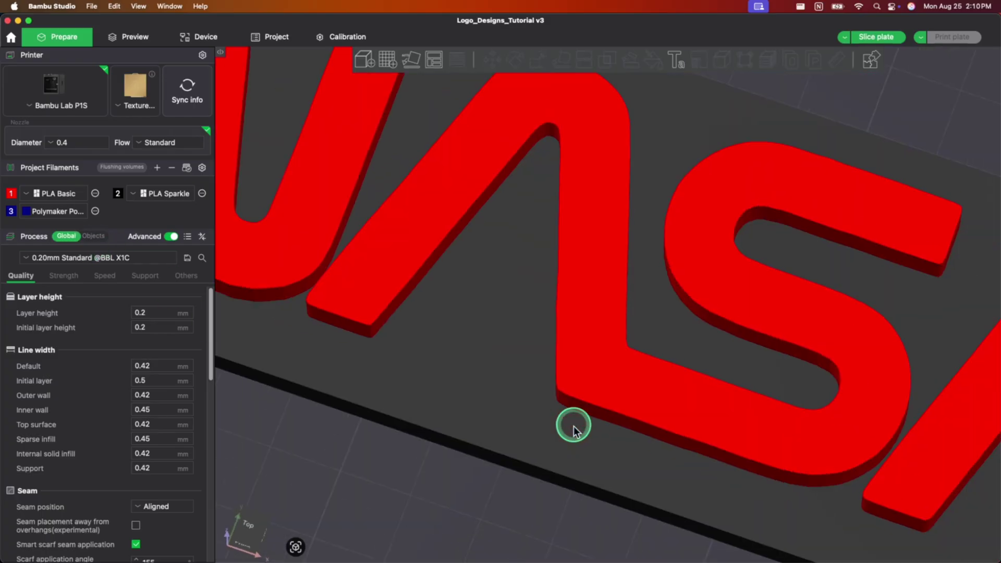
{"action": "left_click_drag", "start_coordinate": [574, 414], "coordinate": [620, 395]}
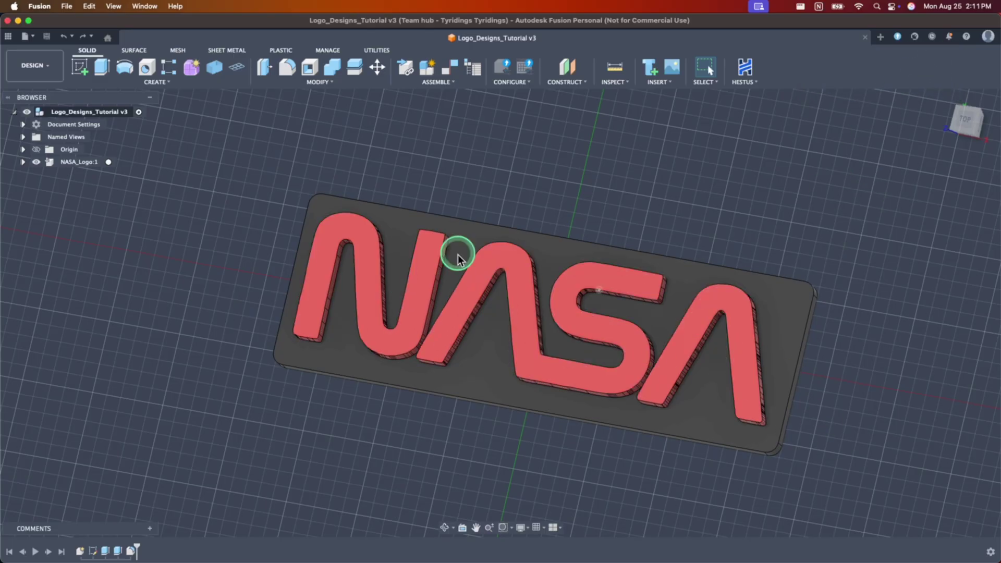
Step: In Fusion, combine the three NASA letter bodies and the base plate into one body with the Join operation, using the N as target
{"action": "scroll", "coordinate": [205, 418], "scroll_direction": "down", "scroll_amount": 3}
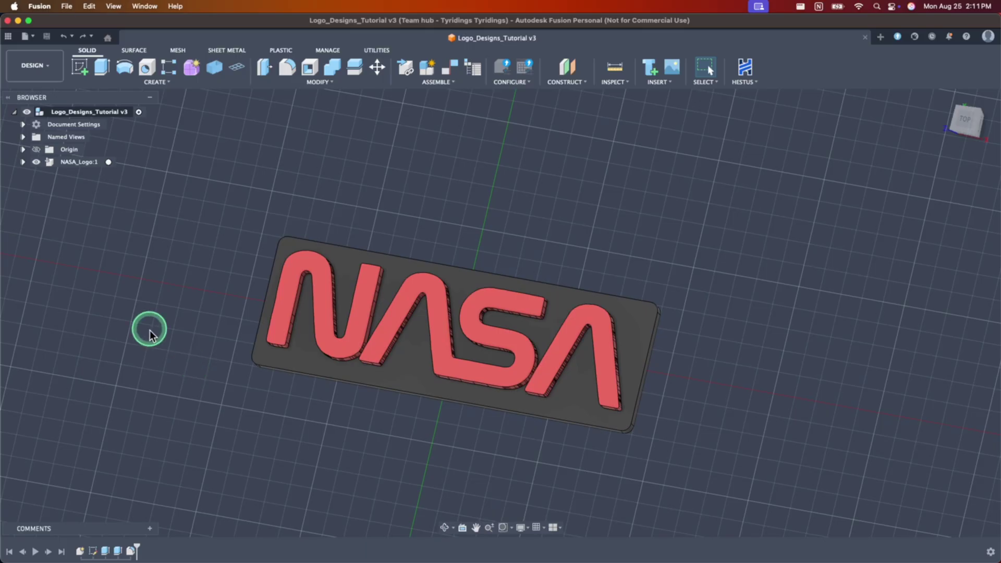
{"action": "left_click", "coordinate": [31, 186]}
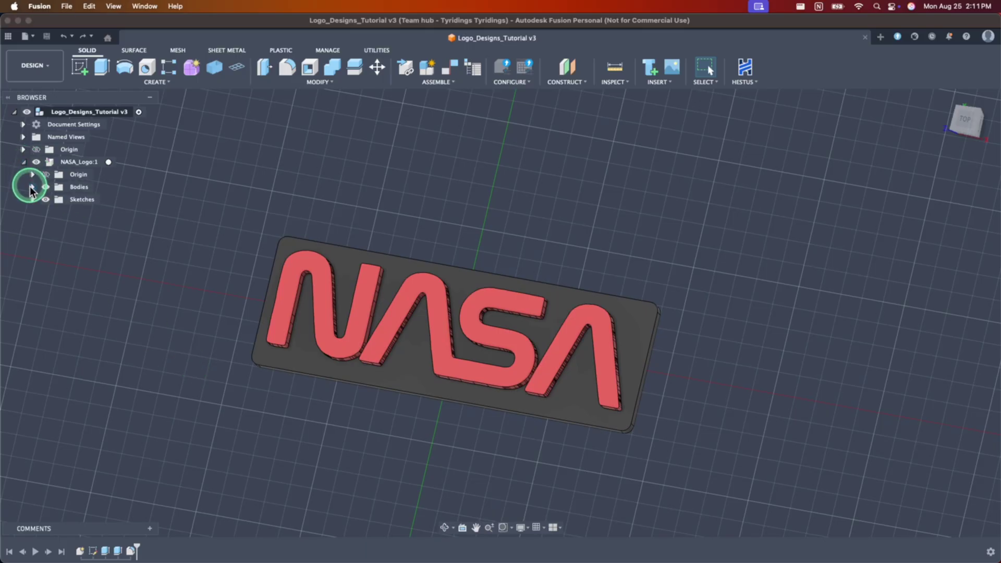
{"action": "left_click", "coordinate": [32, 187]}
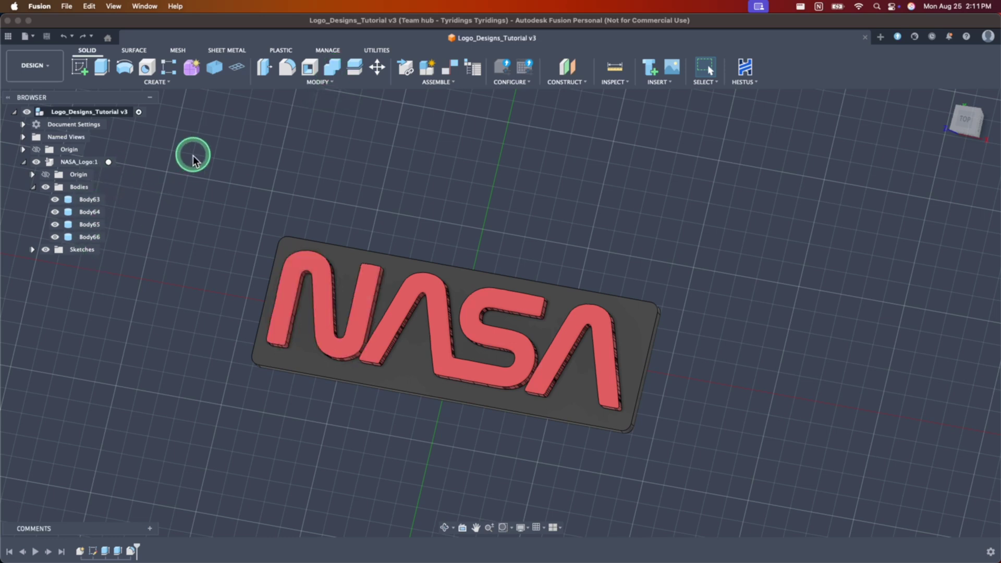
{"action": "left_click", "coordinate": [332, 66]}
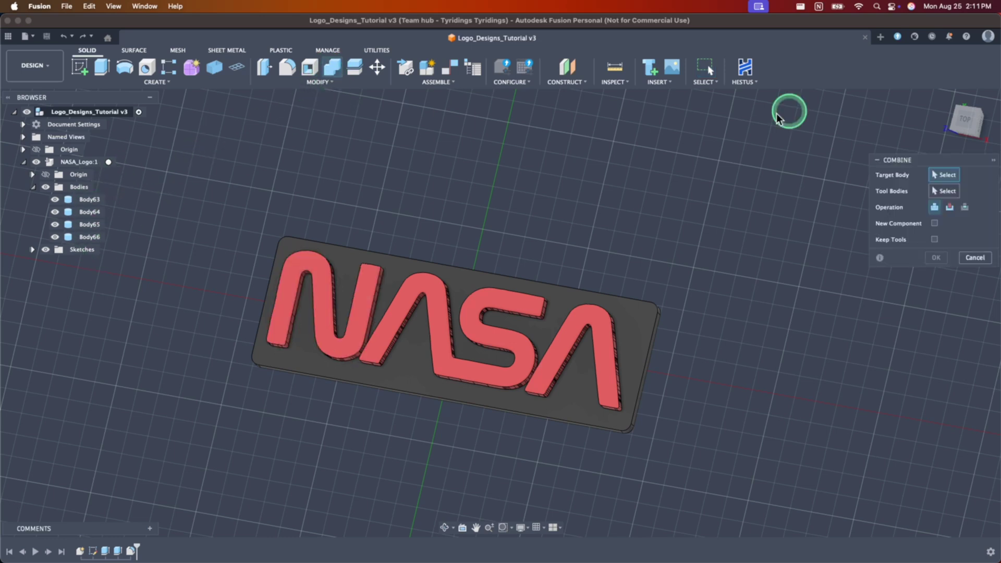
{"action": "left_click", "coordinate": [92, 201]}
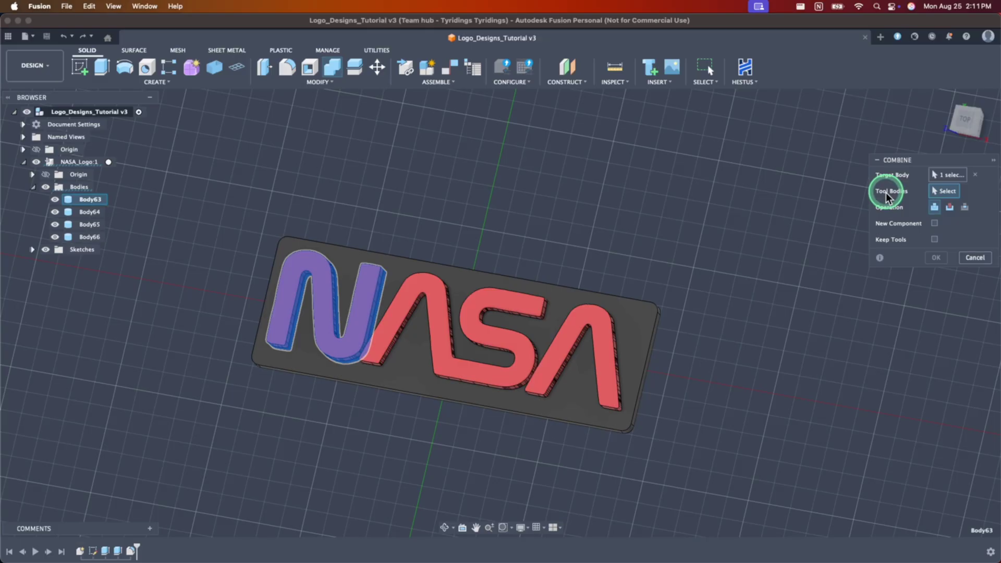
{"action": "left_click", "coordinate": [91, 212]}
{"action": "left_click", "coordinate": [89, 224]}
{"action": "left_click", "coordinate": [90, 237]}
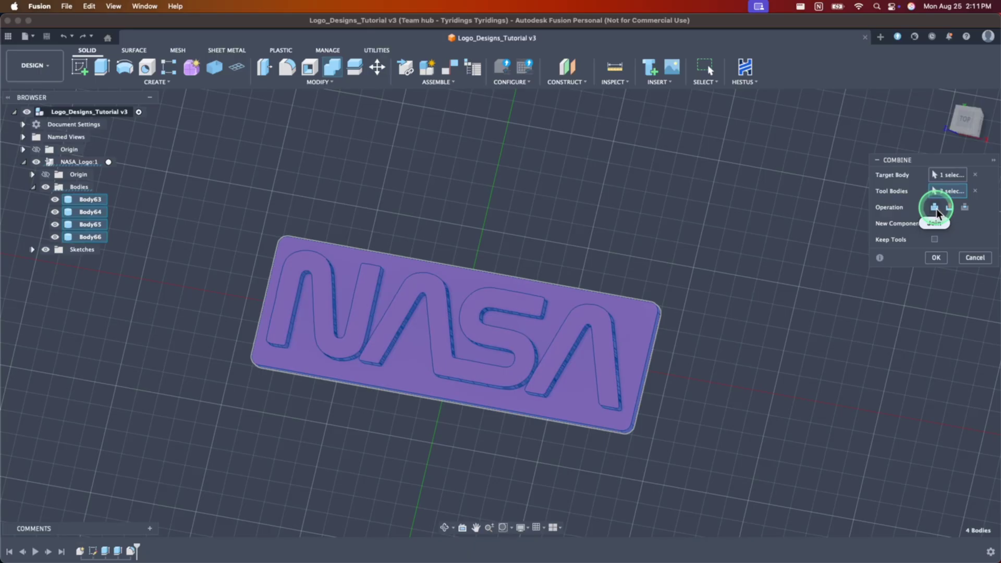
{"action": "left_click", "coordinate": [937, 258]}
{"action": "scroll", "coordinate": [686, 371], "scroll_direction": "down", "scroll_amount": 3}
{"action": "scroll", "coordinate": [599, 340], "scroll_direction": "up", "scroll_amount": 5}
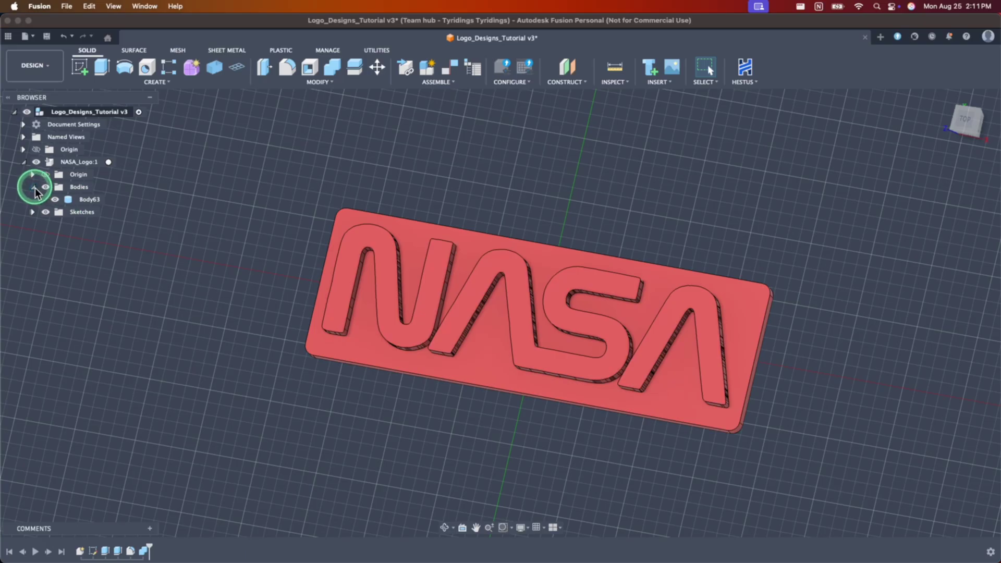
{"action": "left_click", "coordinate": [32, 187]}
{"action": "left_click", "coordinate": [24, 163]}
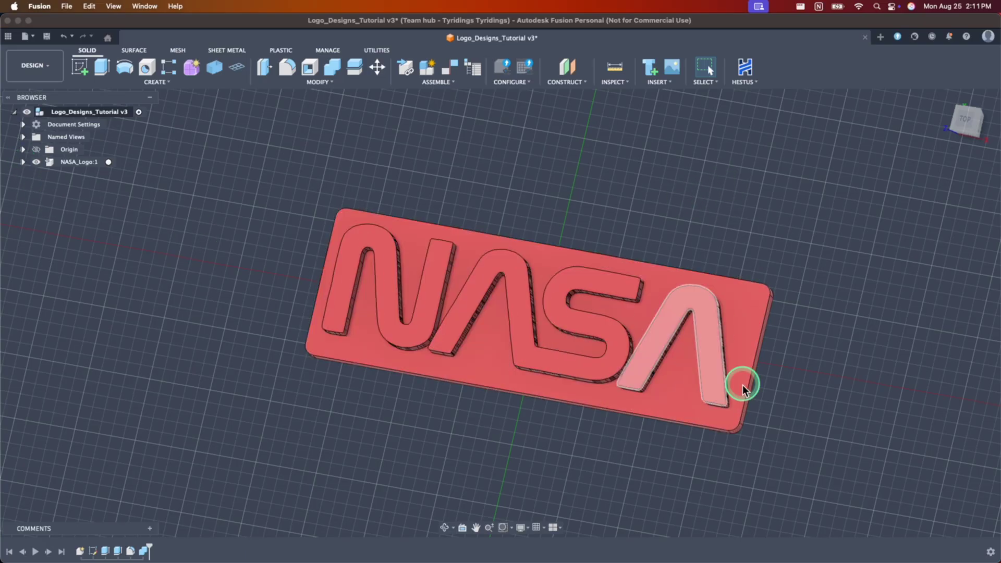
Step: Apply the Plastic - Matte (Black) appearance to the base plate's individual faces, leaving the letters red
{"action": "mouse_move", "coordinate": [586, 352]}
{"action": "middle_mouse_down", "text": "shift"}
{"action": "mouse_move", "coordinate": [568, 364]}
{"action": "mouse_move", "coordinate": [570, 353]}
{"action": "middle_mouse_up", "text": "shift"}
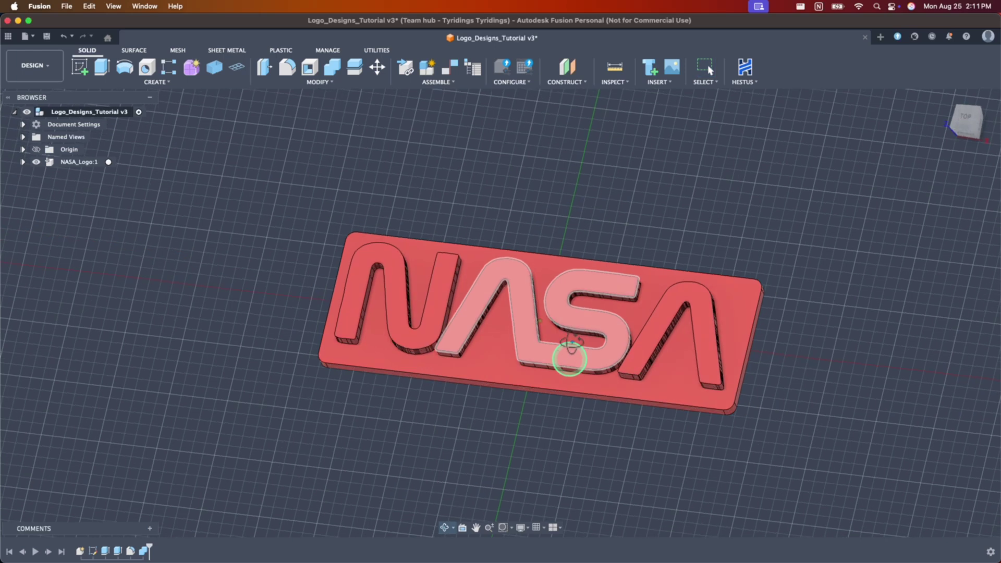
{"action": "left_click", "coordinate": [328, 82]}
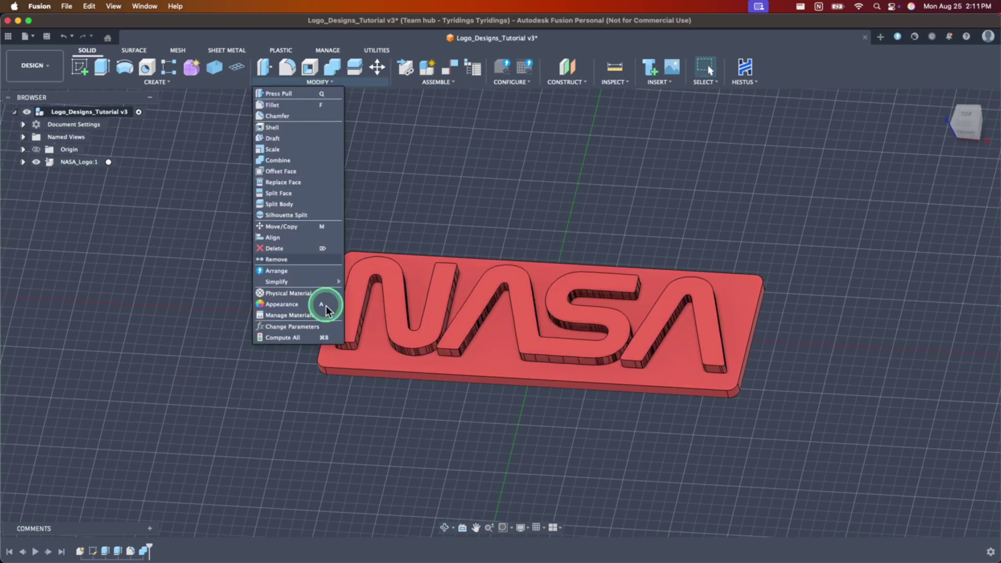
{"action": "left_click", "coordinate": [285, 304]}
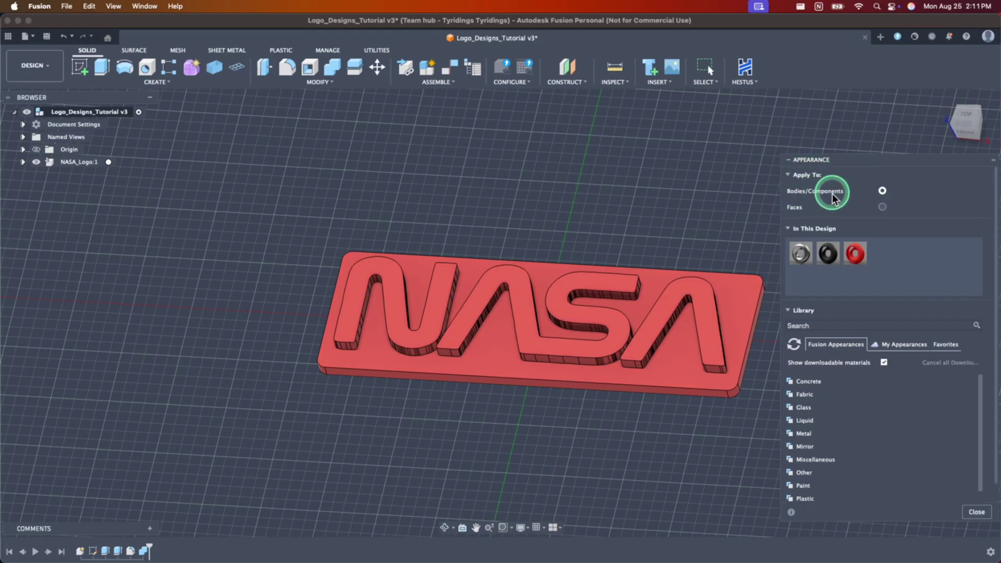
{"action": "left_click", "coordinate": [882, 207]}
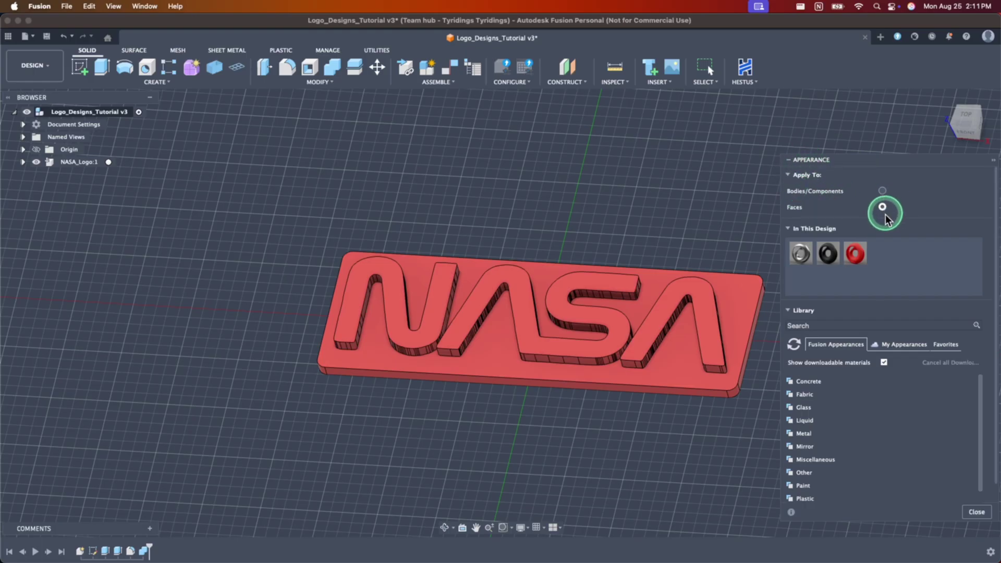
{"action": "left_click_drag", "start_coordinate": [828, 254], "coordinate": [716, 393]}
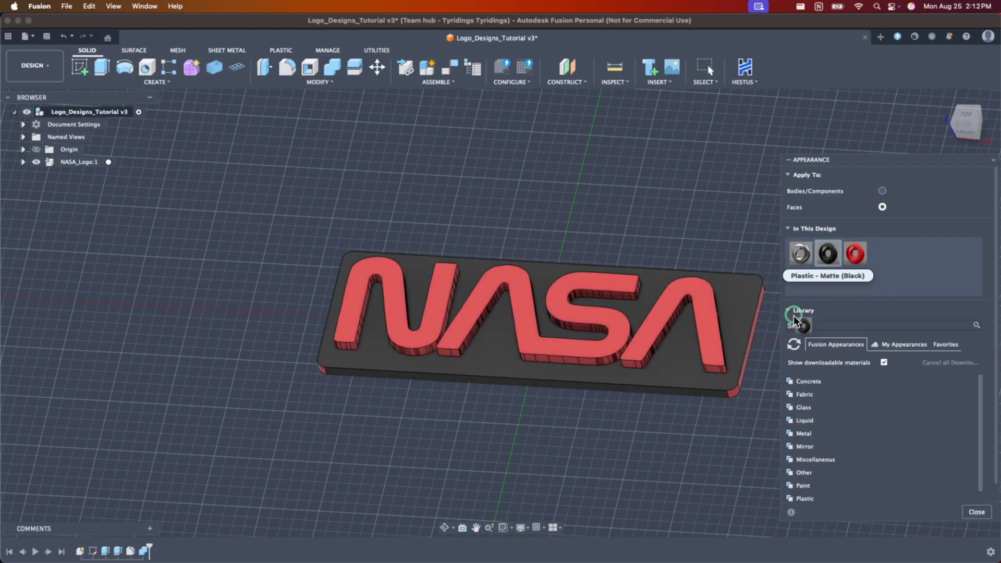
{"action": "middle_click_drag", "start_coordinate": [798, 316], "coordinate": [465, 358], "text": "shift"}
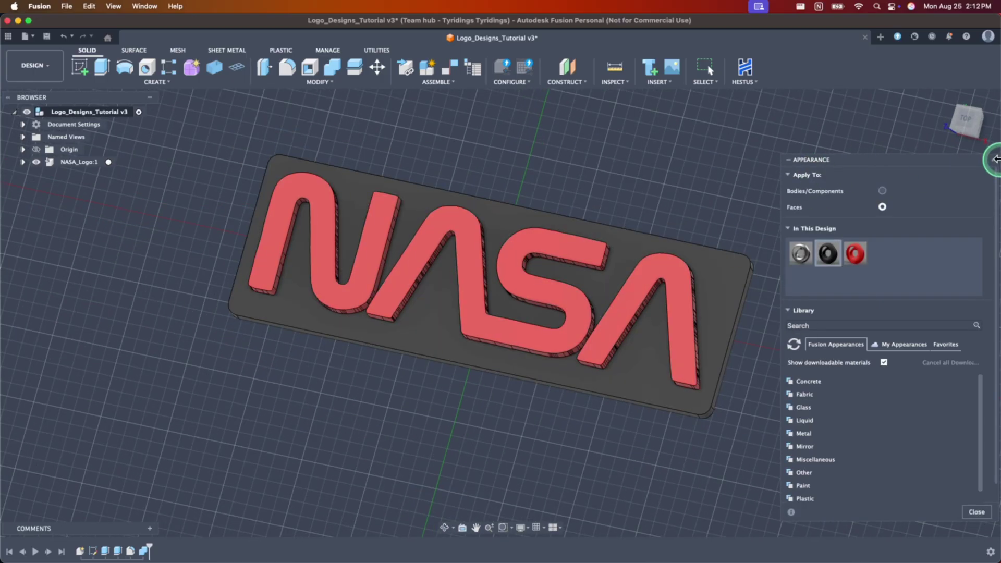
{"action": "left_click", "coordinate": [788, 160]}
{"action": "middle_click_drag", "start_coordinate": [684, 363], "coordinate": [980, 157], "text": "shift"}
{"action": "left_click", "coordinate": [994, 161]}
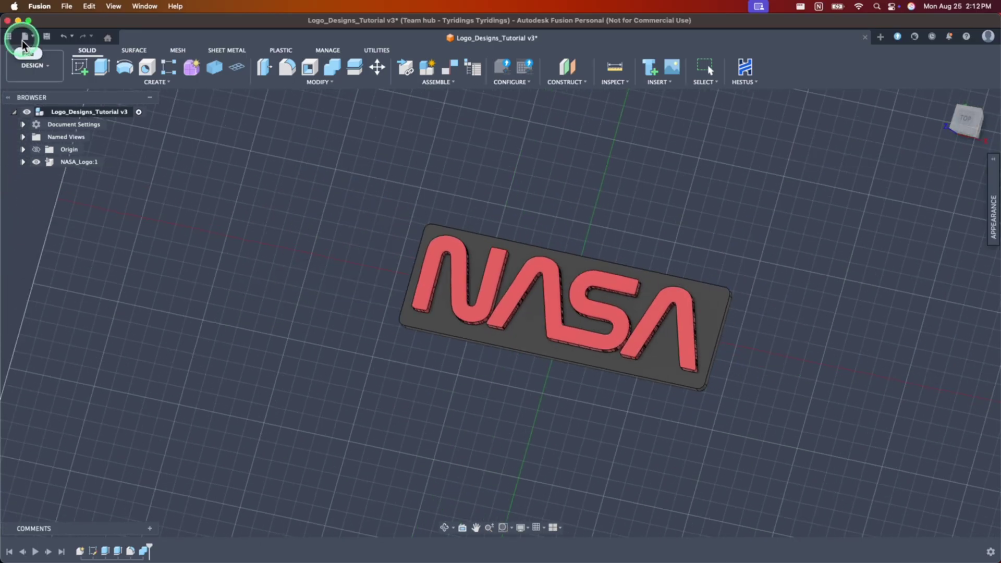
Step: Export the combined design as a 3MF file named Nasa_New_Worm to the Downloads folder
{"action": "left_click", "coordinate": [23, 38]}
{"action": "left_click", "coordinate": [52, 177]}
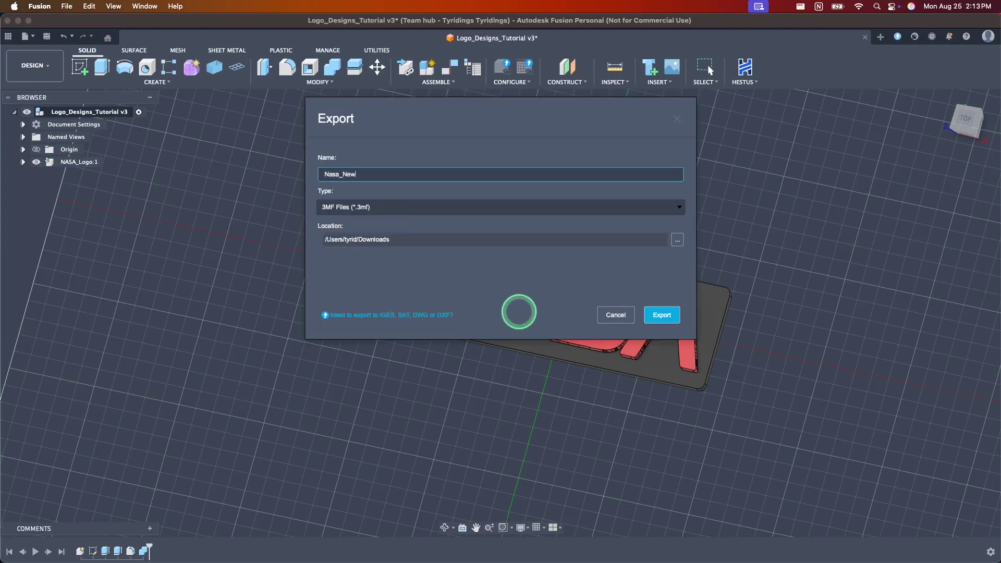
{"action": "key", "text": "Return"}
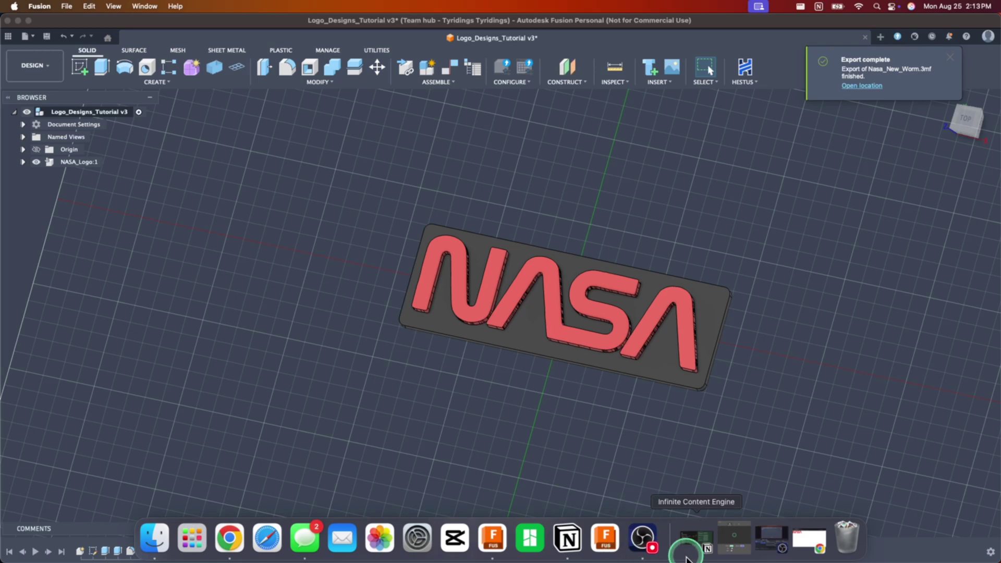
Step: Switch to Bambu Studio and load Nasa_New_Worm.3mf into a new project
{"action": "left_click", "coordinate": [530, 537]}
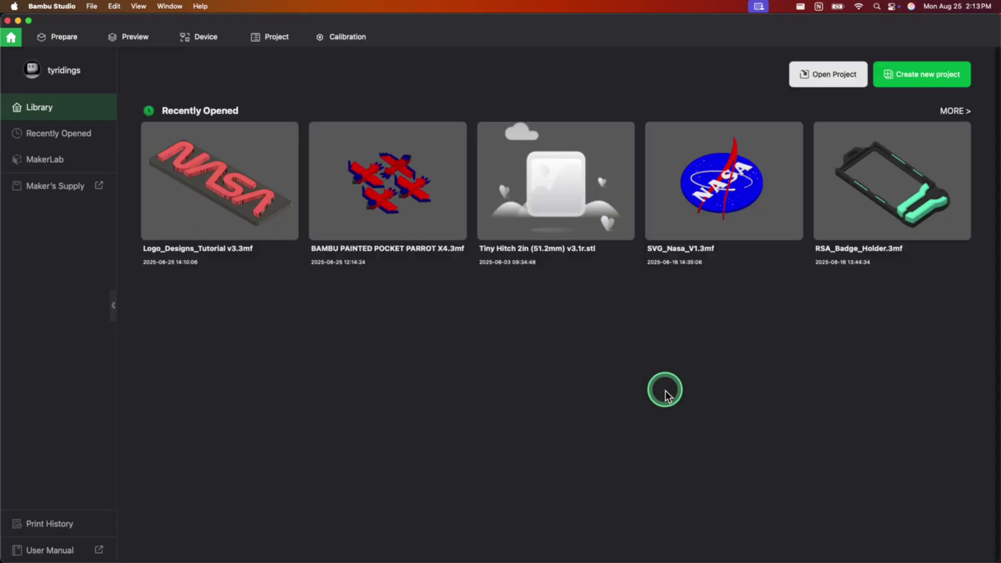
{"action": "left_click", "coordinate": [918, 76]}
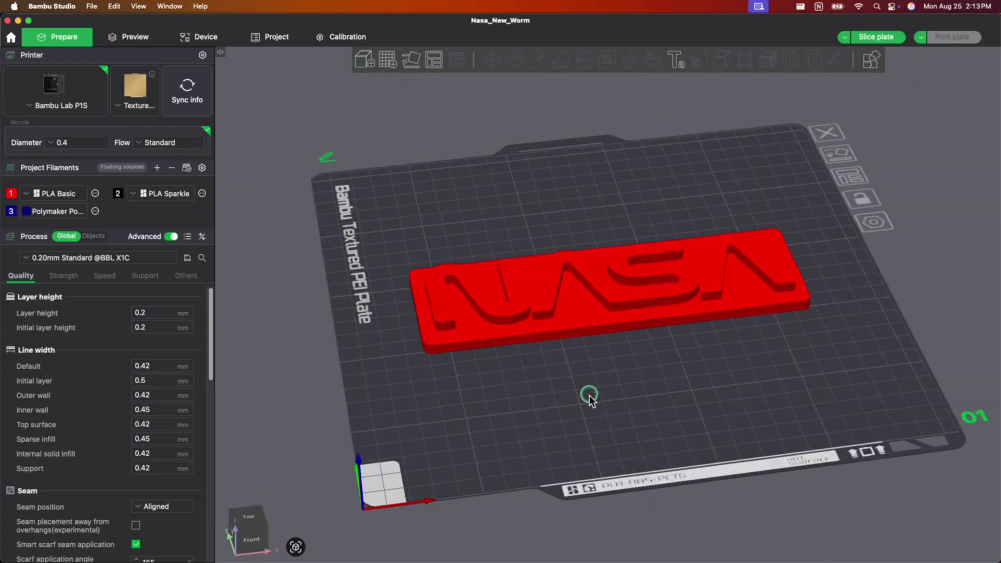
Step: Examine the colours and the joined letters of the imported plate from several angles and close up
{"action": "scroll", "coordinate": [589, 395], "scroll_direction": "up", "scroll_amount": 3}
{"action": "left_click_drag", "start_coordinate": [589, 395], "coordinate": [659, 234]}
{"action": "scroll", "coordinate": [647, 240], "scroll_direction": "up", "scroll_amount": 6}
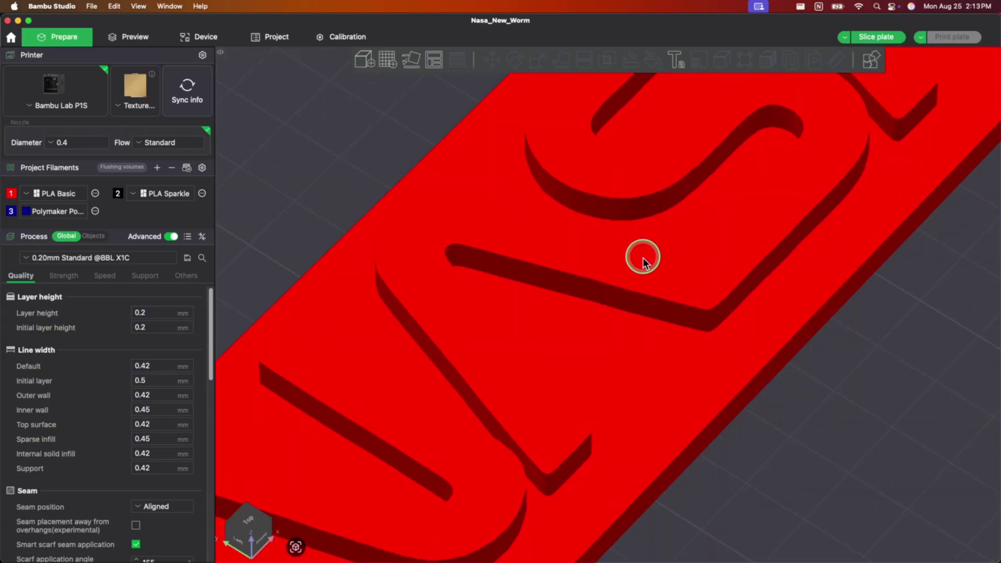
{"action": "scroll", "coordinate": [605, 254], "scroll_direction": "down", "scroll_amount": 5}
{"action": "scroll", "coordinate": [600, 260], "scroll_direction": "up", "scroll_amount": 3}
{"action": "left_click_drag", "start_coordinate": [454, 417], "coordinate": [711, 415]}
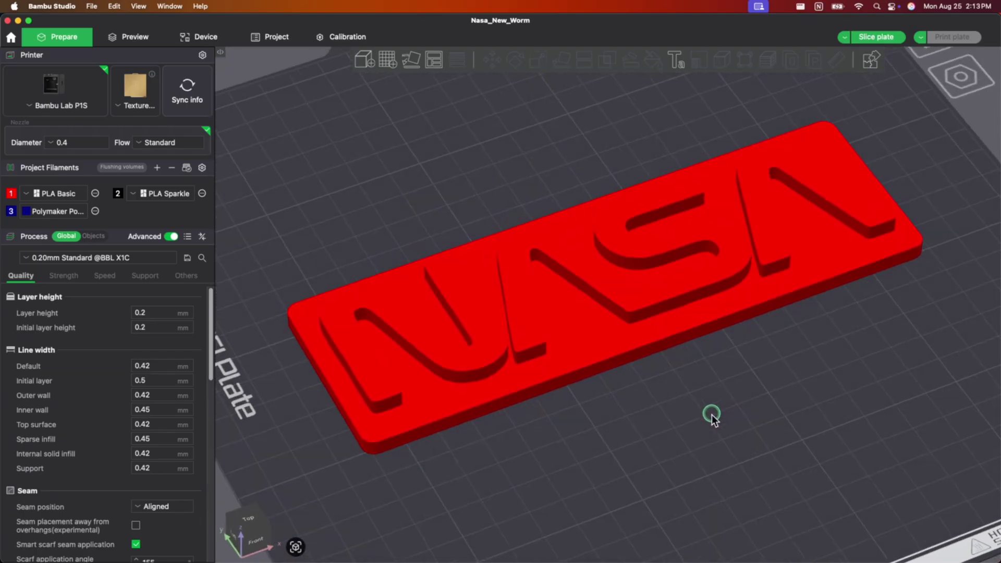
{"action": "scroll", "coordinate": [622, 271], "scroll_direction": "up", "scroll_amount": 5}
{"action": "scroll", "coordinate": [622, 270], "scroll_direction": "down", "scroll_amount": 4}
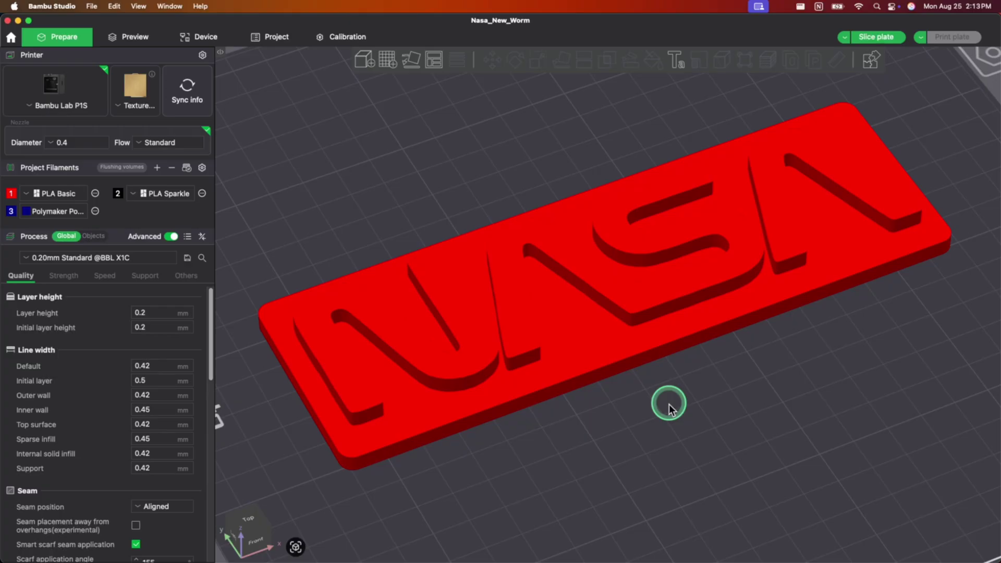
{"action": "scroll", "coordinate": [668, 404], "scroll_direction": "down", "scroll_amount": 2}
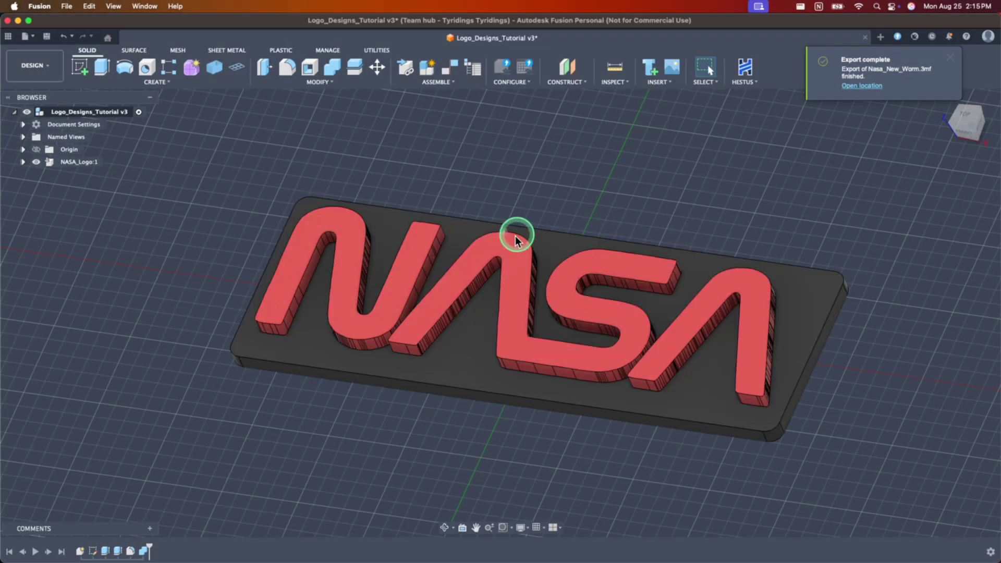
{"action": "scroll", "coordinate": [560, 201], "scroll_direction": "up", "scroll_amount": 3}
{"action": "scroll", "coordinate": [531, 389], "scroll_direction": "down", "scroll_amount": 3}
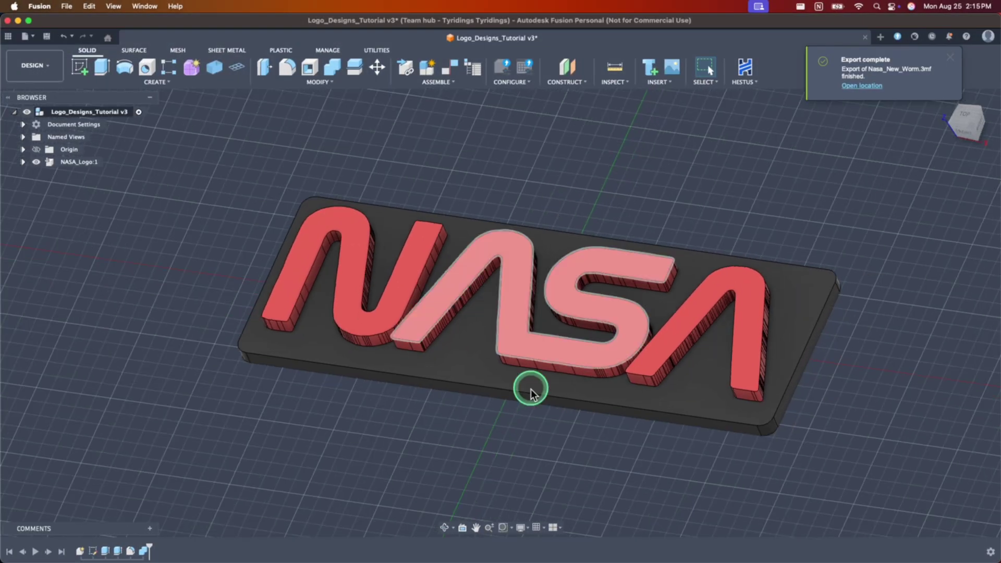
{"action": "scroll", "coordinate": [571, 177], "scroll_direction": "up", "scroll_amount": 3}
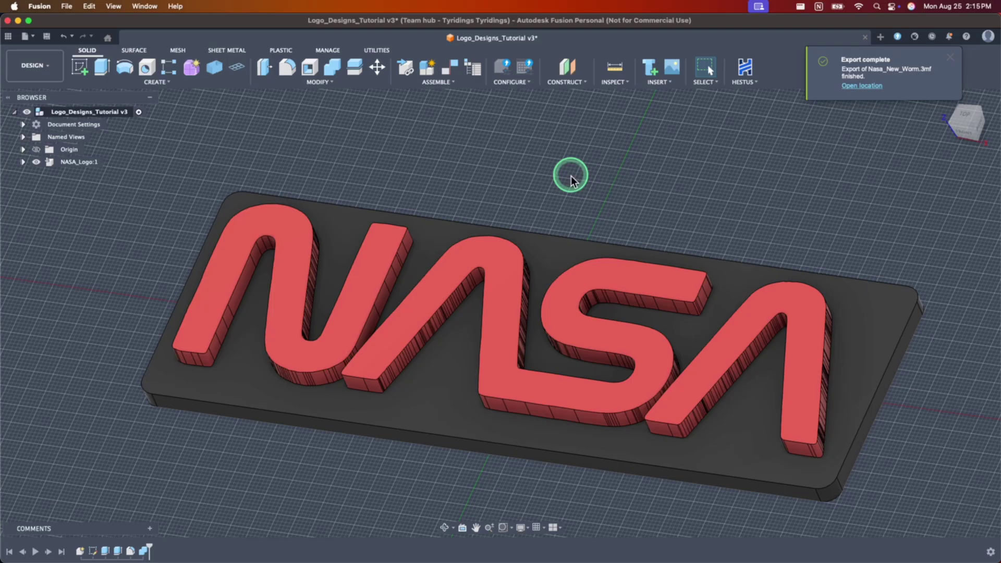
{"action": "scroll", "coordinate": [568, 182], "scroll_direction": "down", "scroll_amount": 2}
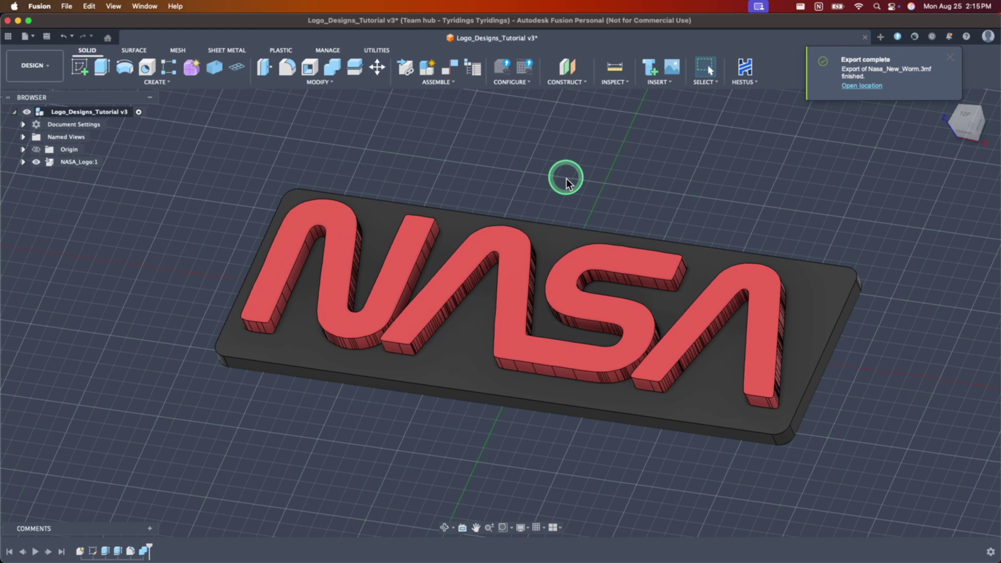